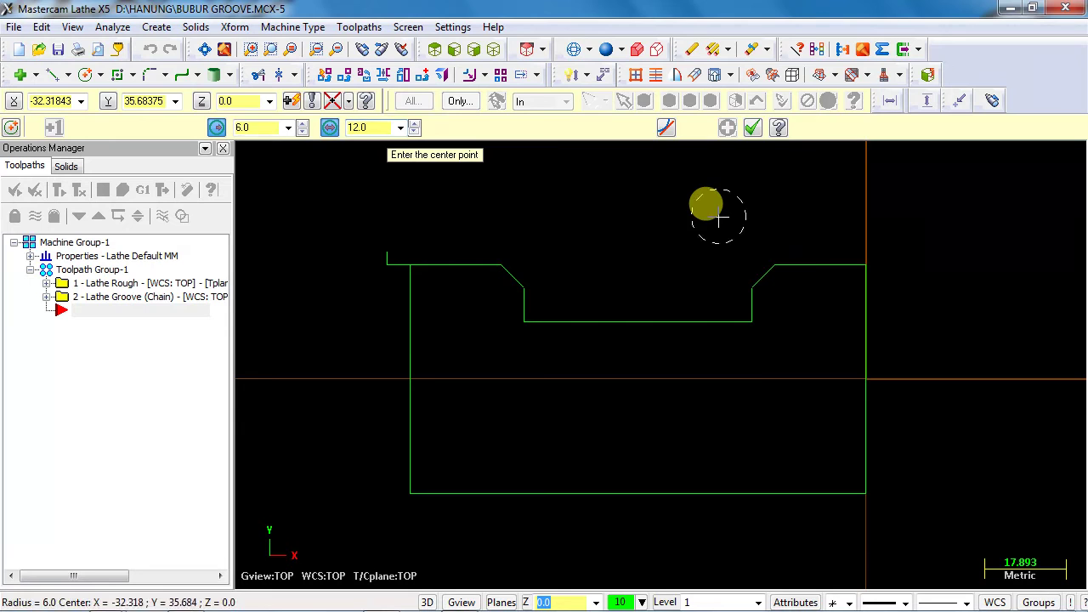
- Place a 6 mm radius circle at the origin and draw horizontal lines from its upper and lower quadrants past the part's far end
left_click(863, 380)
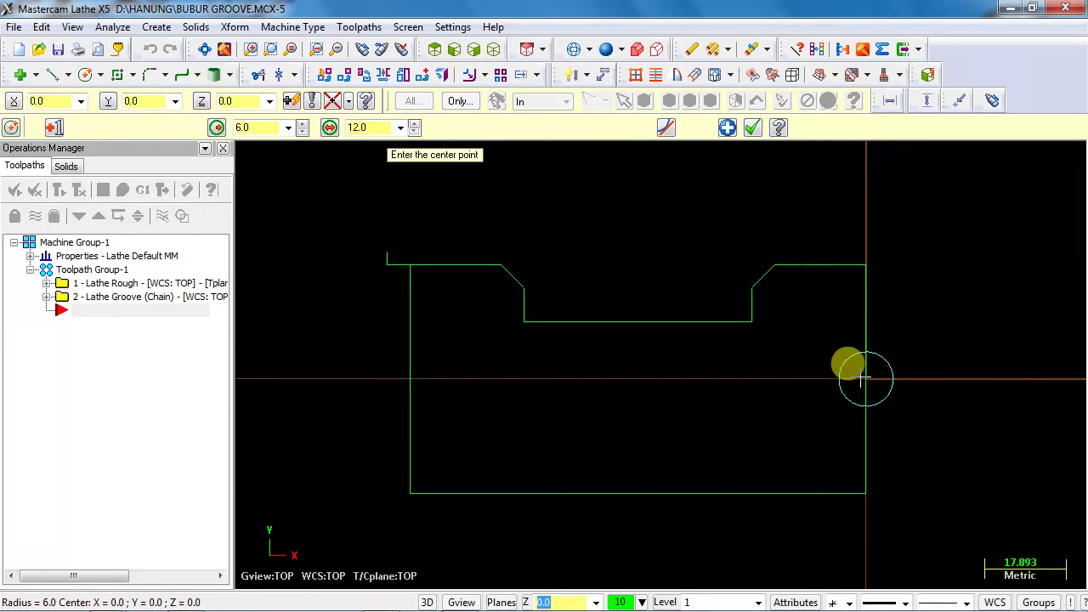
left_click(753, 128)
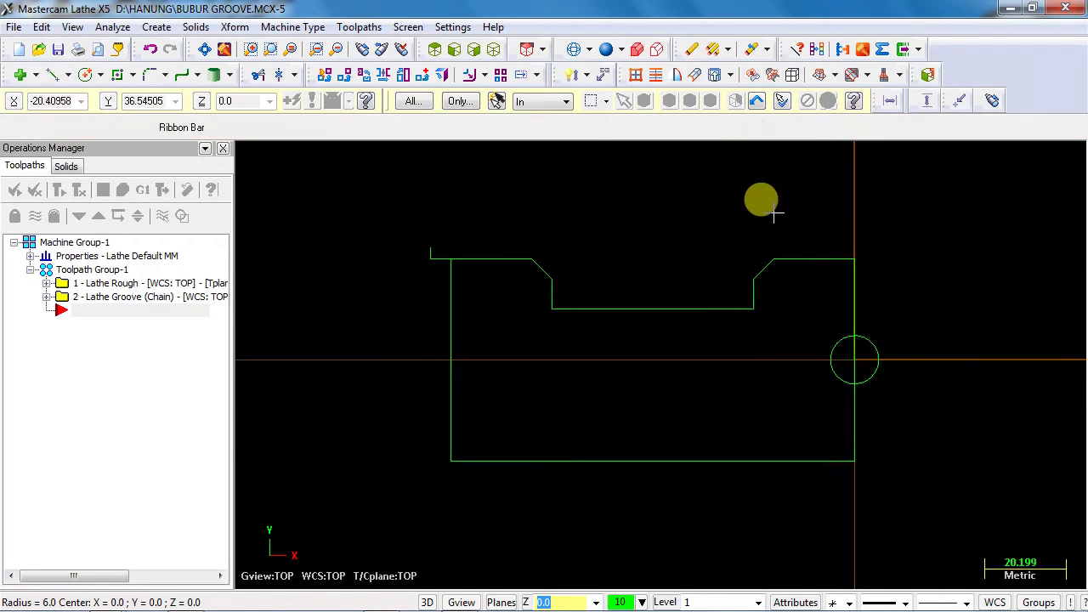
left_click(51, 75)
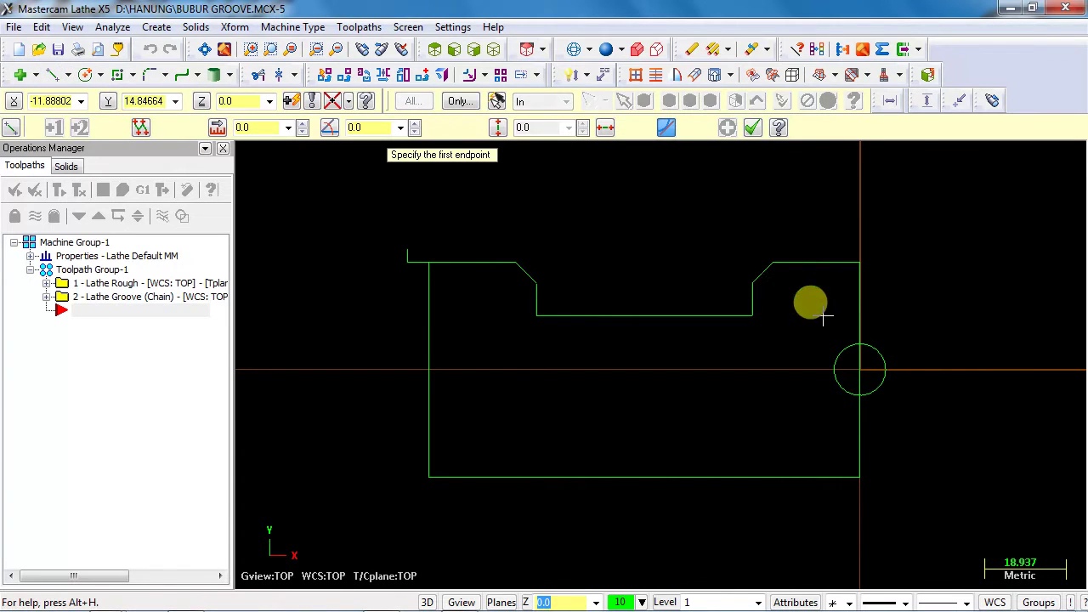
left_click(858, 346)
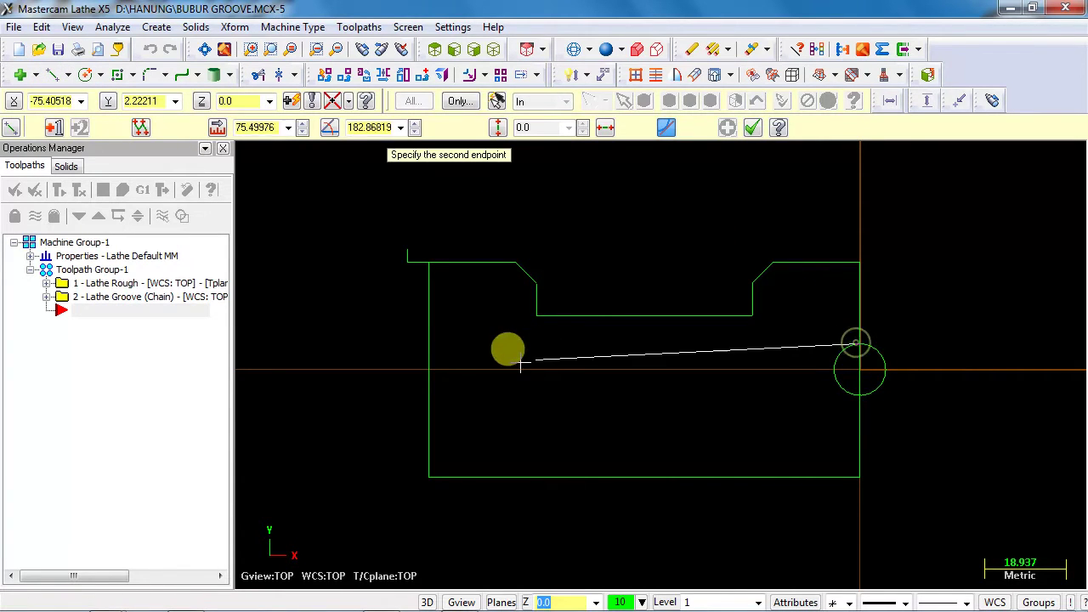
left_click(388, 348)
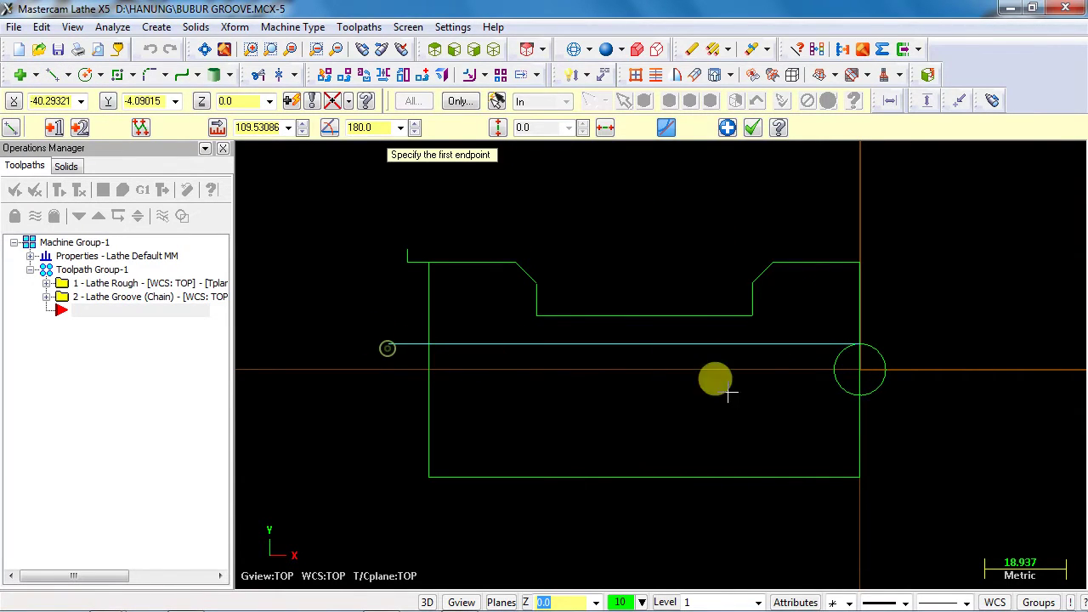
left_click(860, 396)
left_click(397, 395)
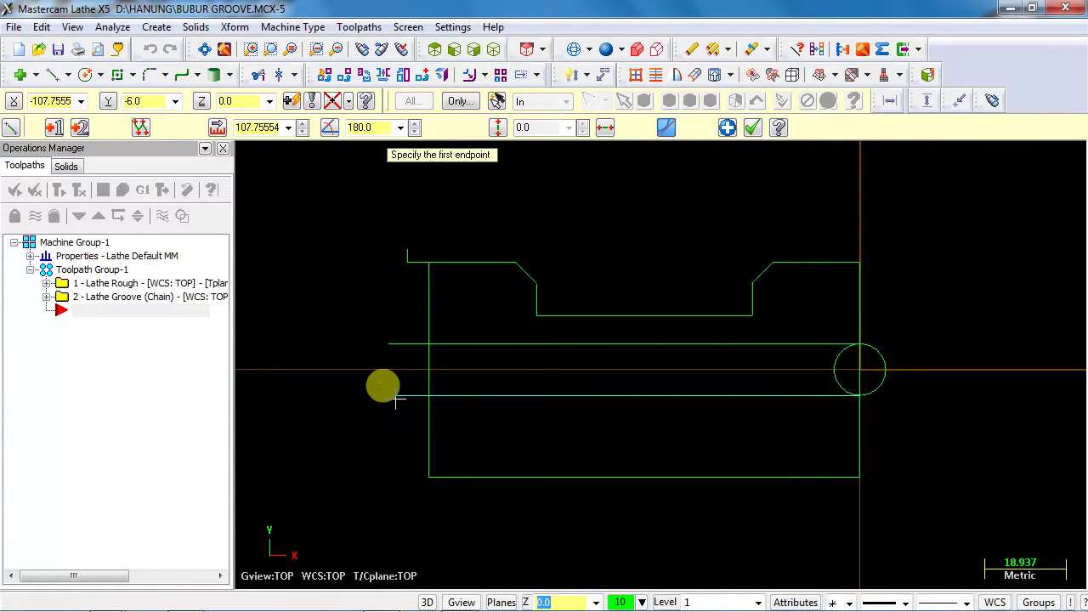
left_click(752, 127)
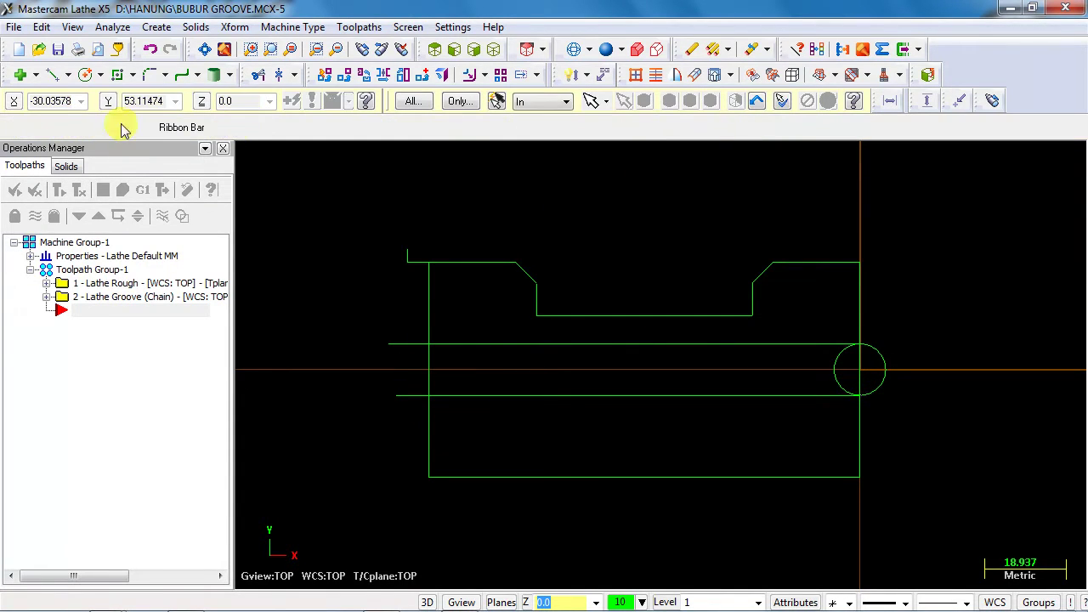
- Trim off the ends of both horizontal bore lines that extend past the part's left edge
left_click(259, 77)
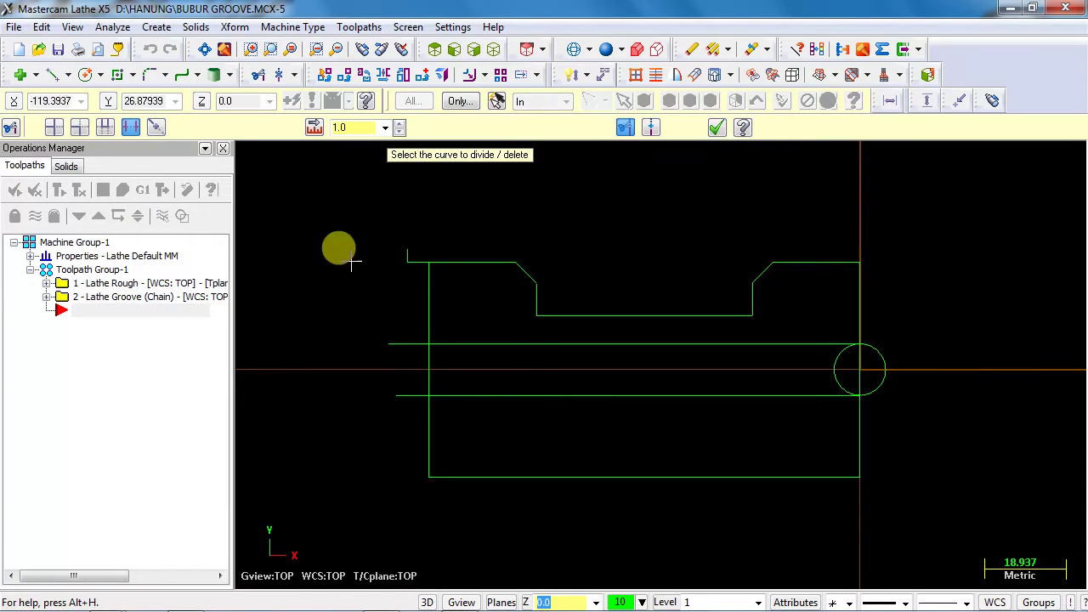
left_click(400, 395)
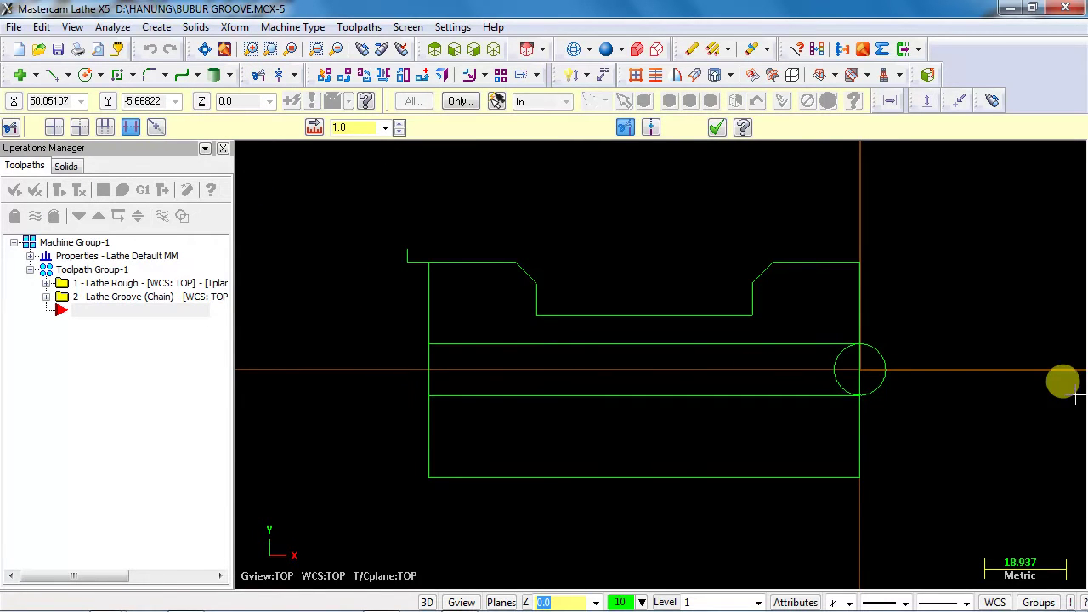
key("Escape")
- Delete the construction circle at the origin
scroll(895, 357, "up", 1)
left_click(893, 365)
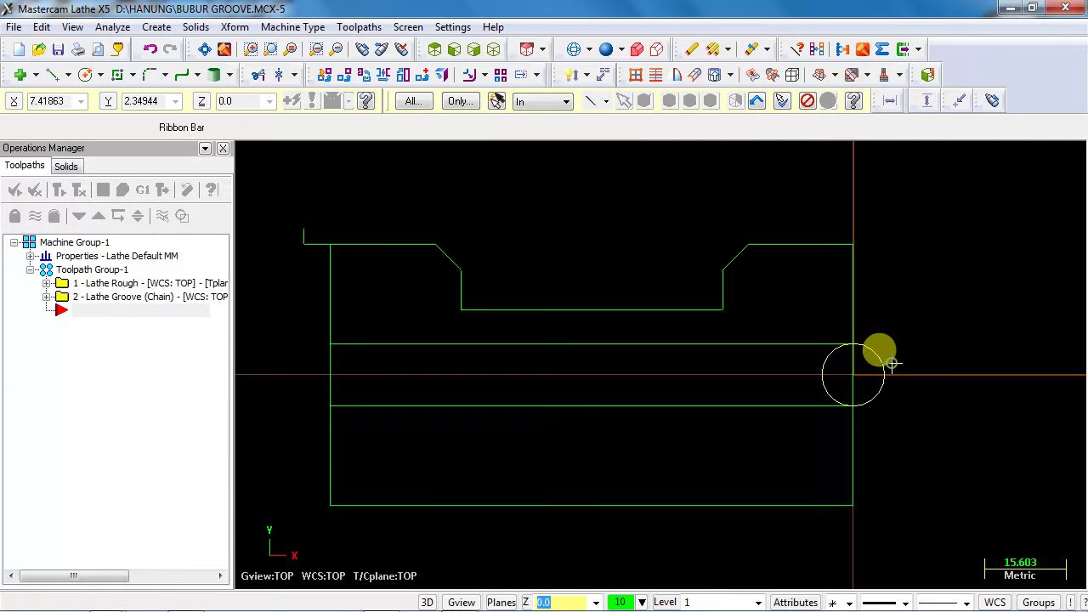
scroll(893, 364, "down", 1)
left_click(693, 51)
scroll(680, 247, "down", 2)
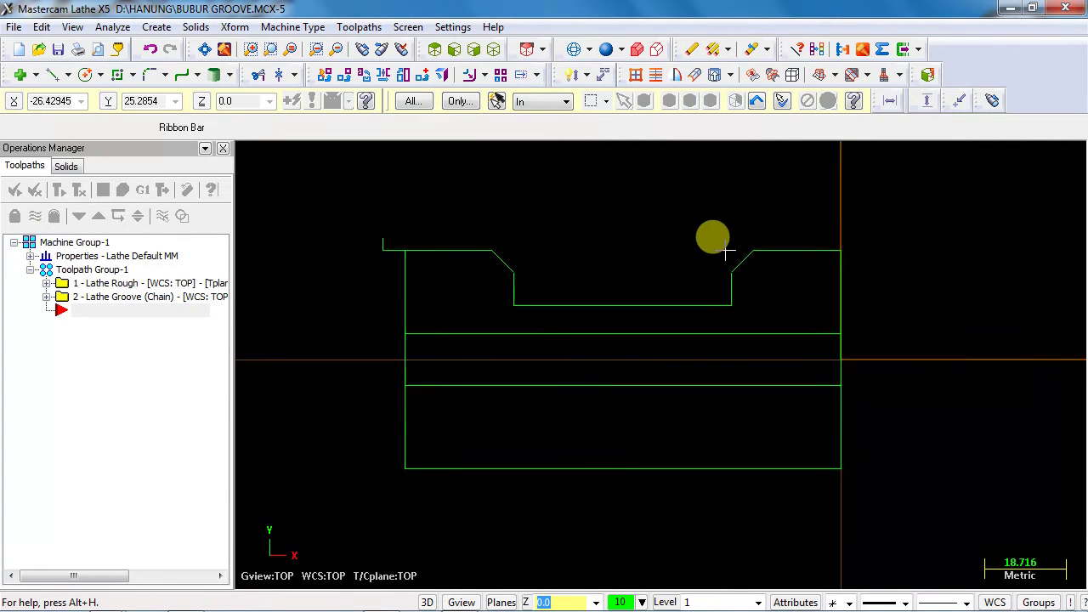
- Start a new lathe drill toolpath following the groove operation
left_click(19, 310)
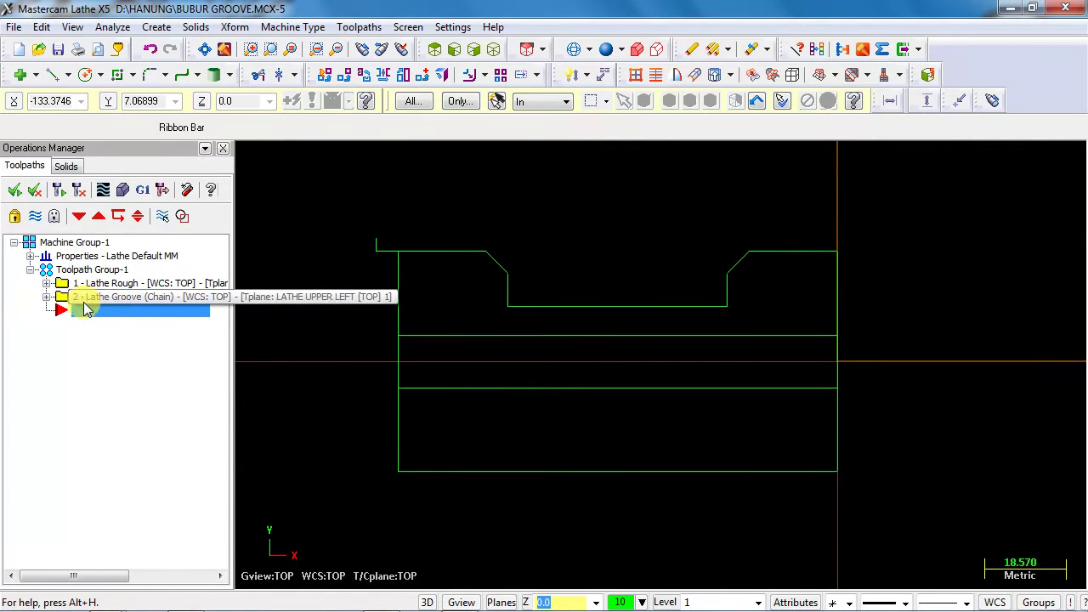
left_click(357, 27)
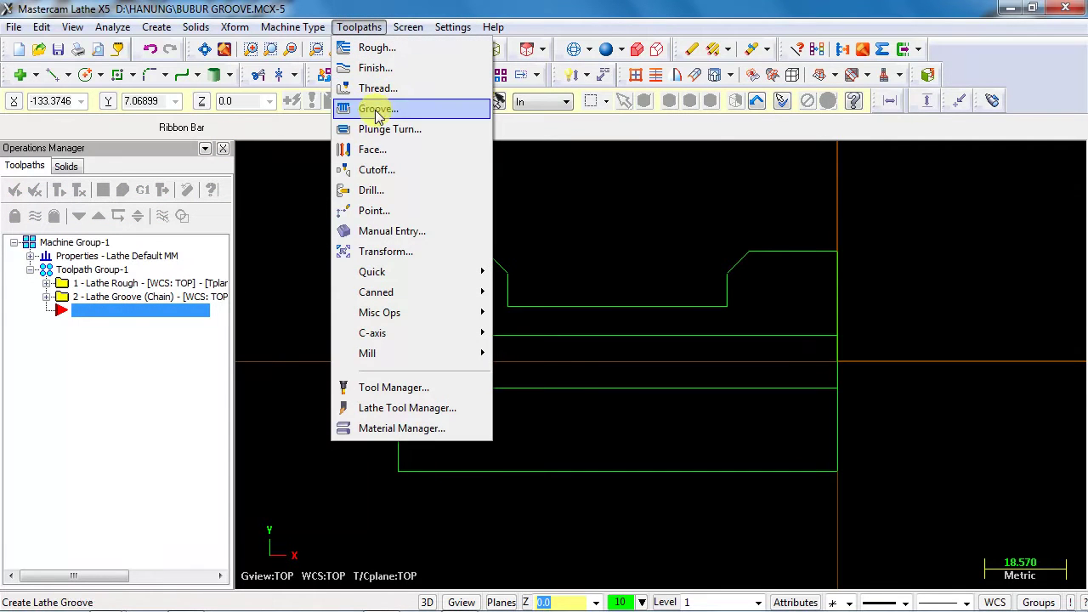
left_click(376, 191)
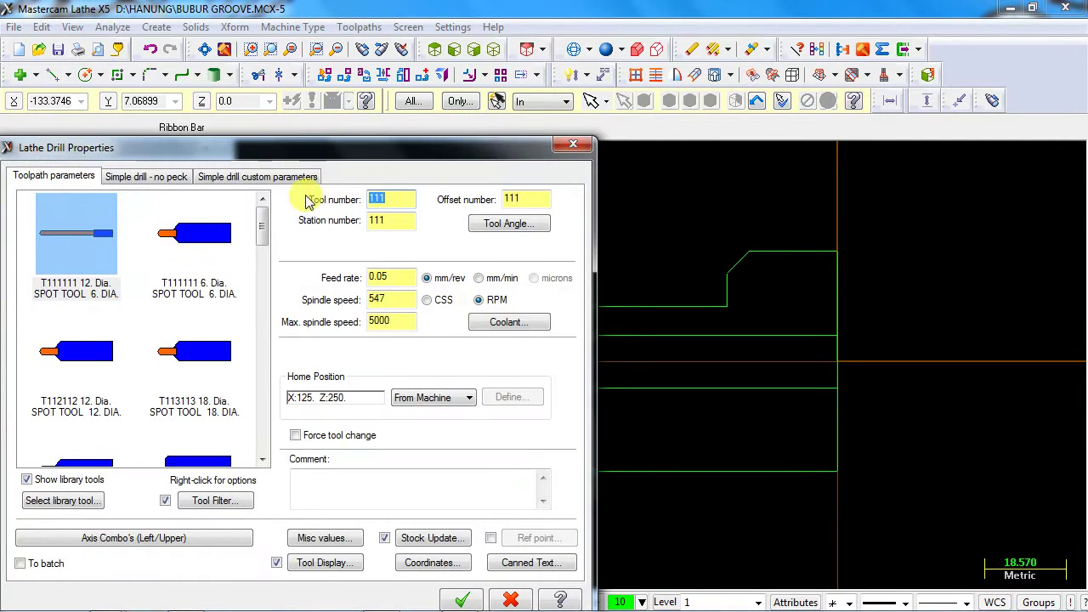
- Open the definition of the 12 mm diameter spot tool and review its diameters, lengths, tip angle and flute count
right_click(77, 239)
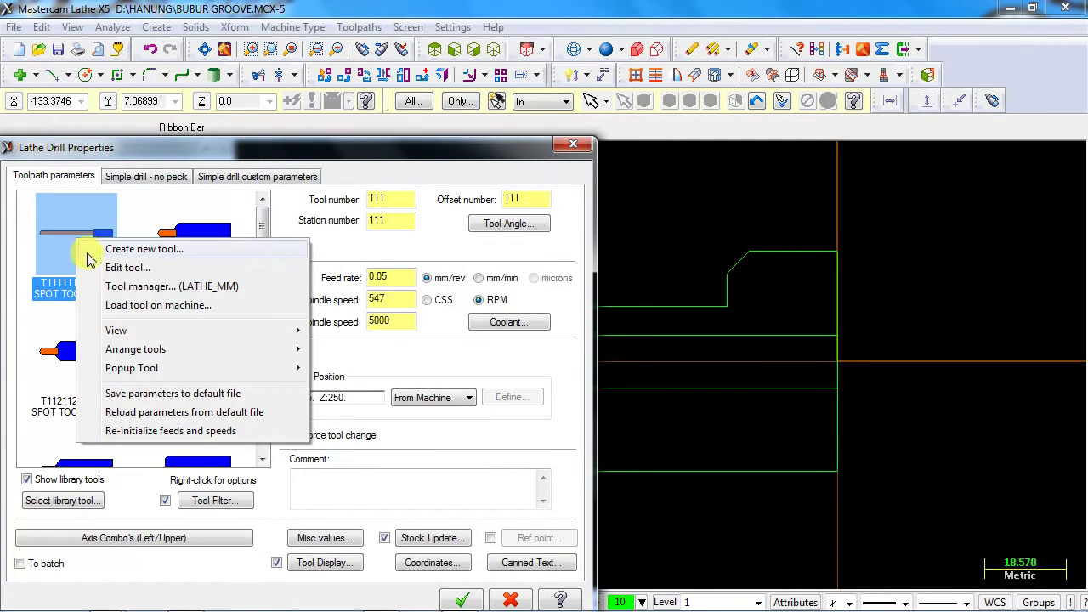
left_click(90, 249)
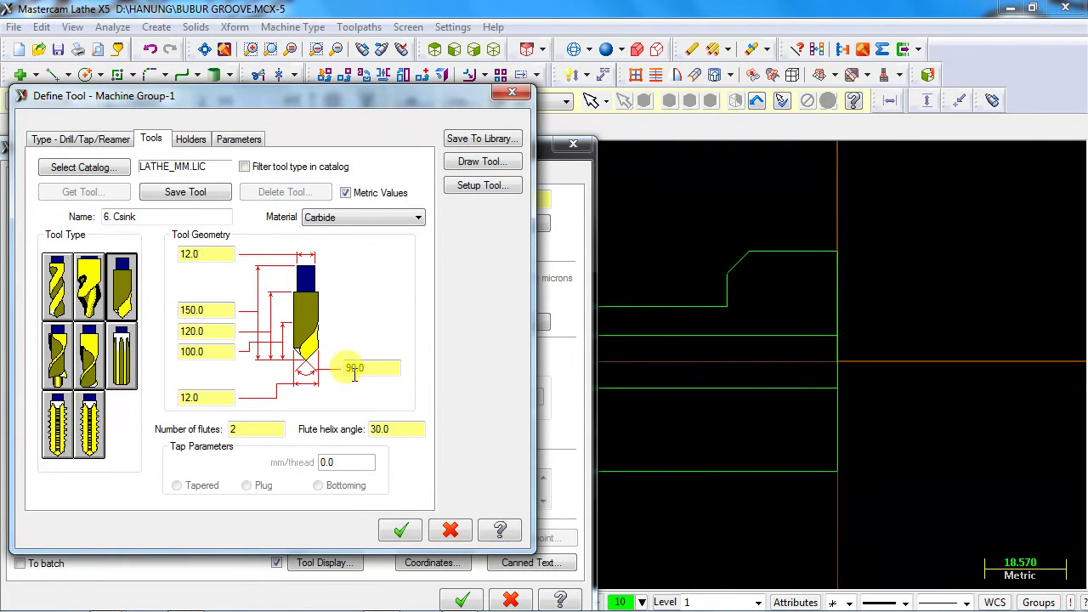
left_click_drag(199, 312, 180, 348)
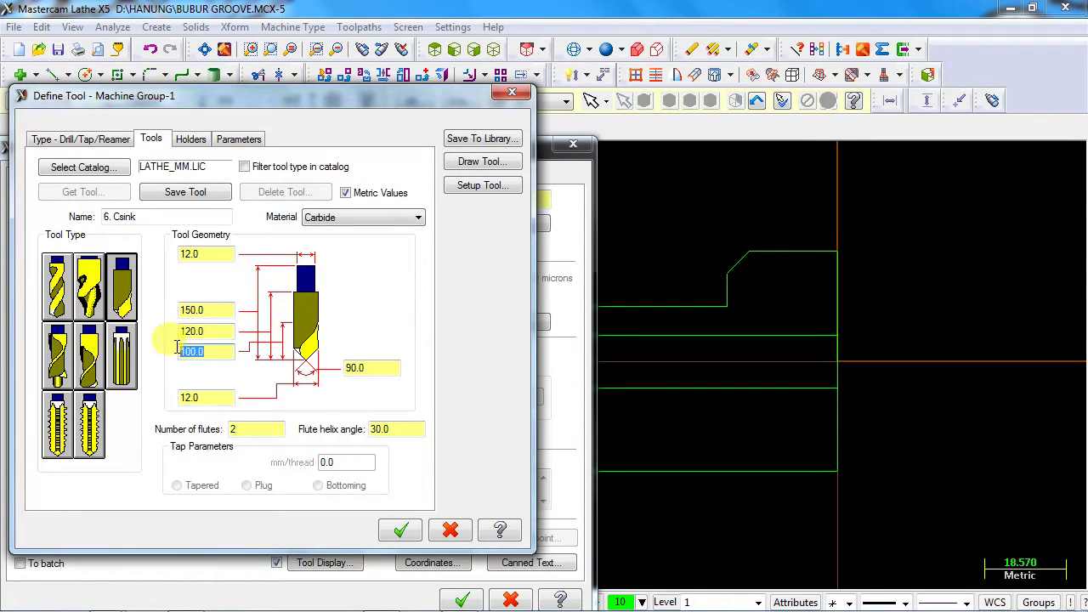
left_click_drag(219, 398, 180, 397)
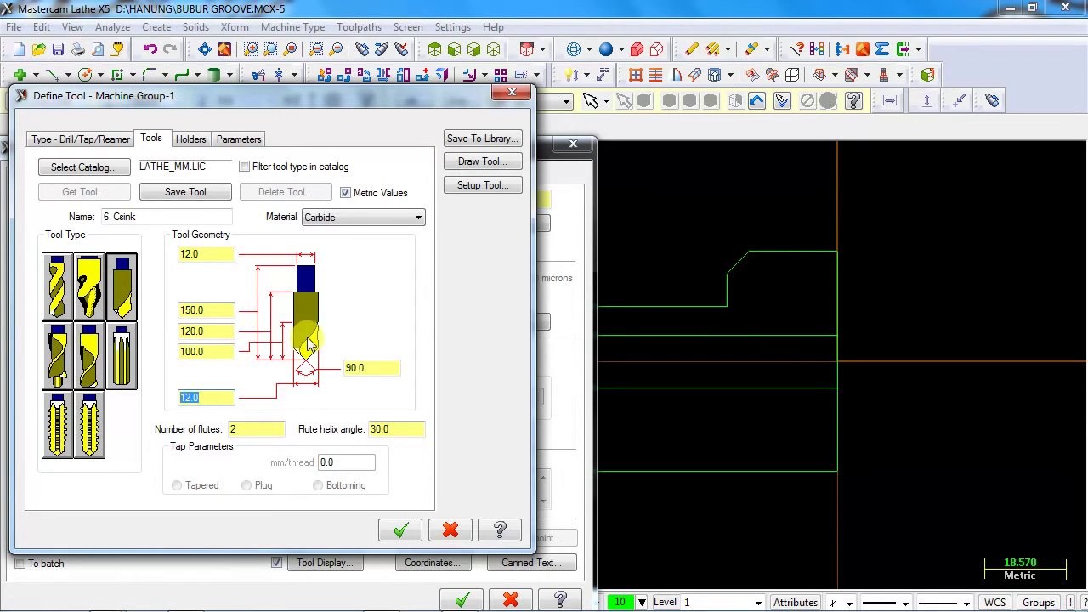
left_click_drag(393, 371, 347, 368)
left_click_drag(281, 430, 226, 429)
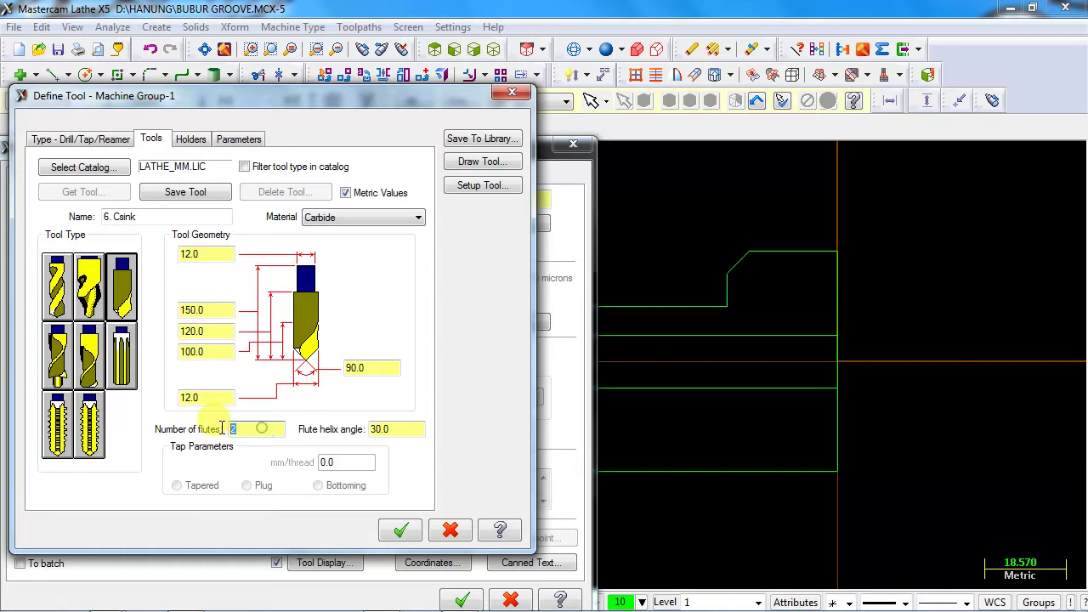
left_click_drag(204, 253, 170, 248)
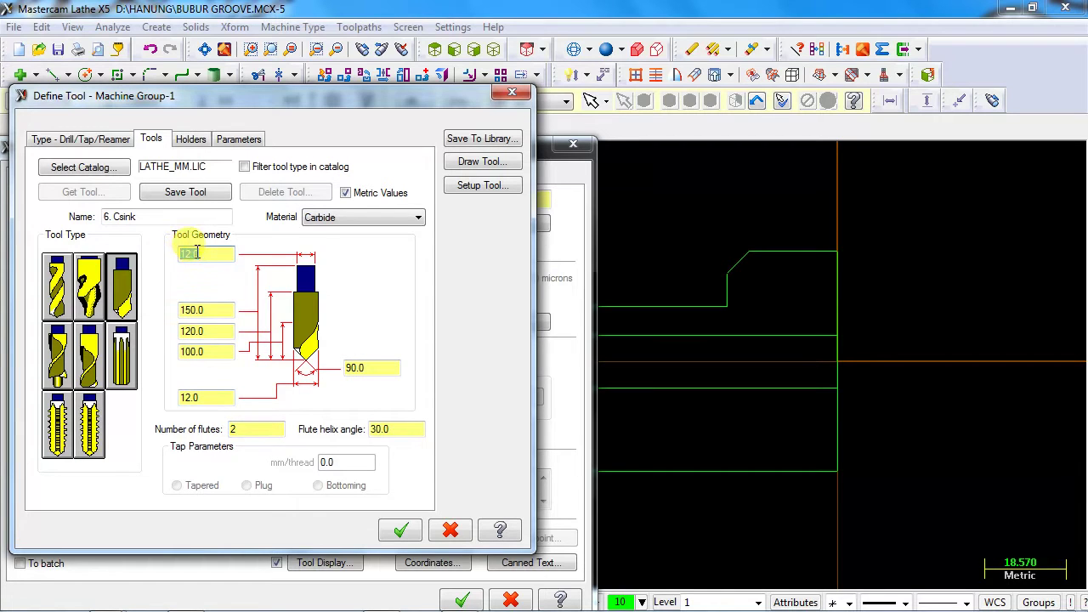
left_click(191, 398)
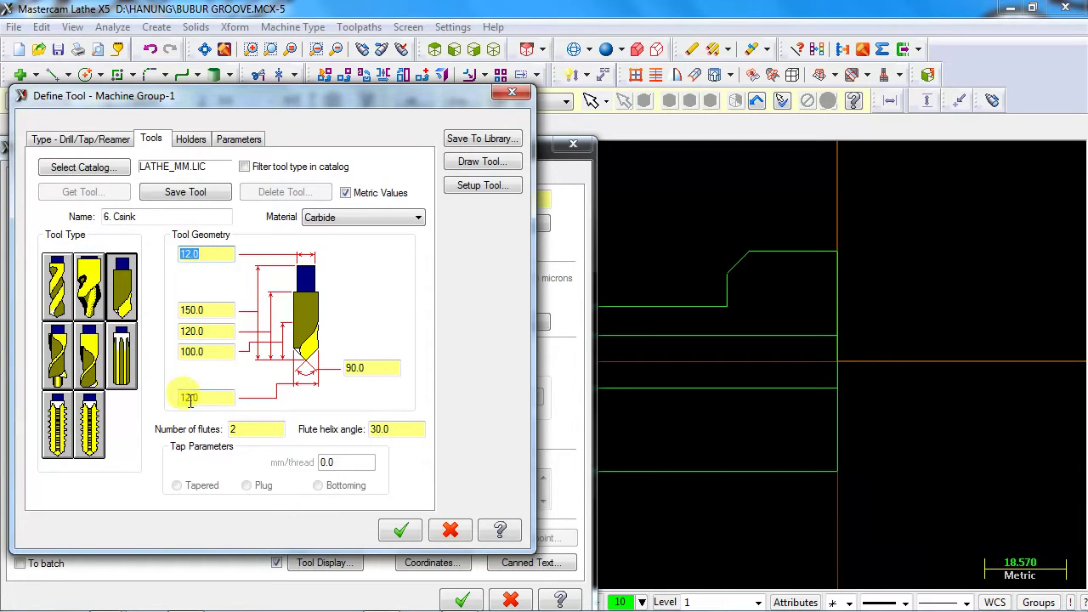
- Review the drill's holder dimensions and accept the tool definition
left_click(191, 140)
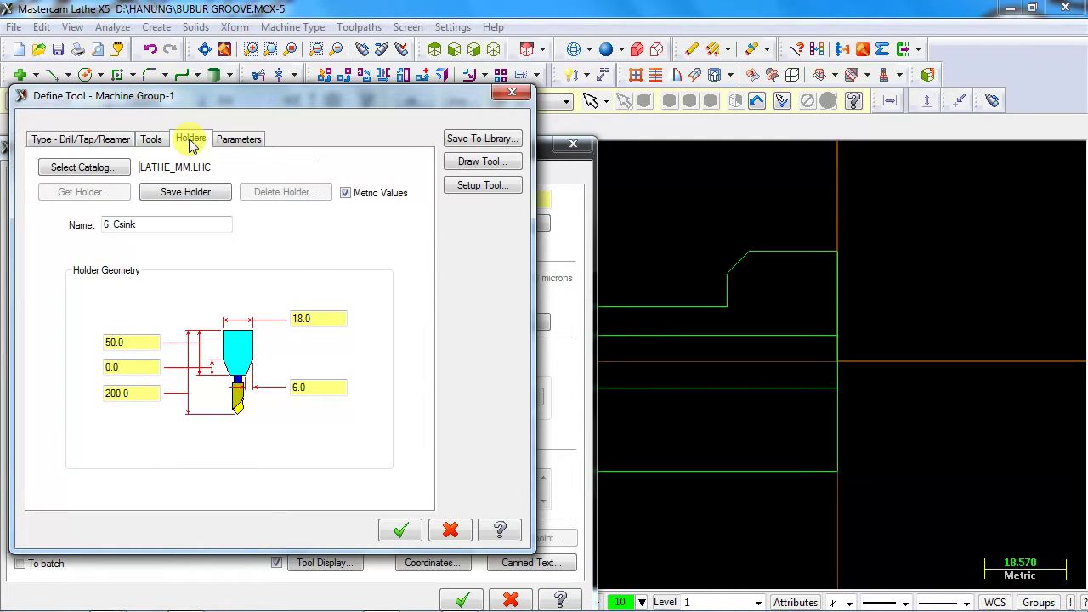
left_click_drag(119, 342, 91, 367)
left_click(136, 394)
left_click_drag(138, 396, 94, 389)
left_click_drag(322, 319, 280, 316)
left_click_drag(325, 388, 286, 385)
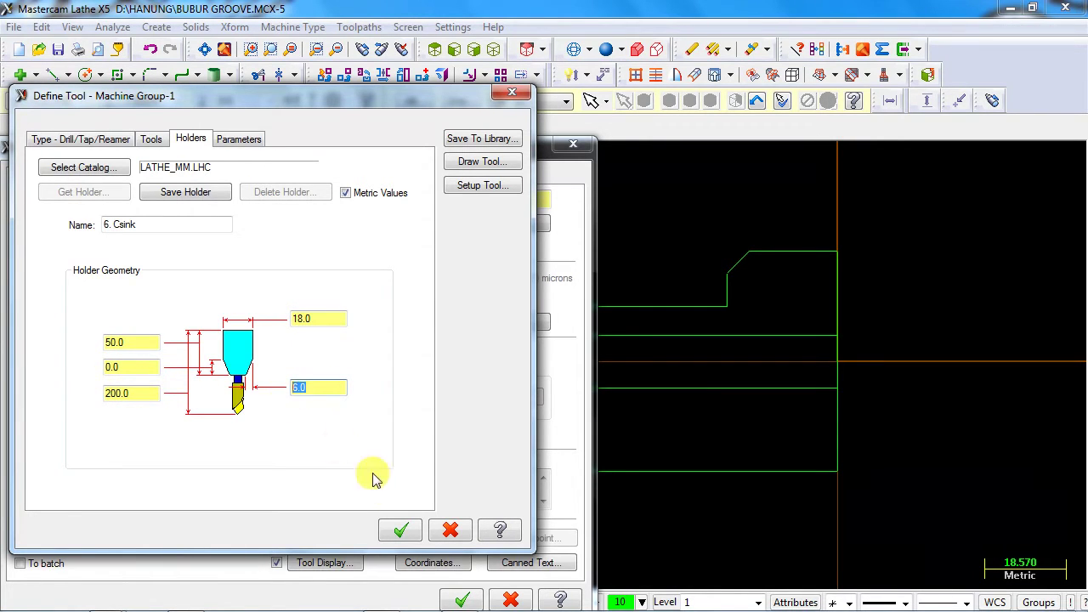
left_click(400, 530)
- Set both the spindle speed and the maximum spindle speed to 300 RPM
left_click_drag(388, 281, 315, 292)
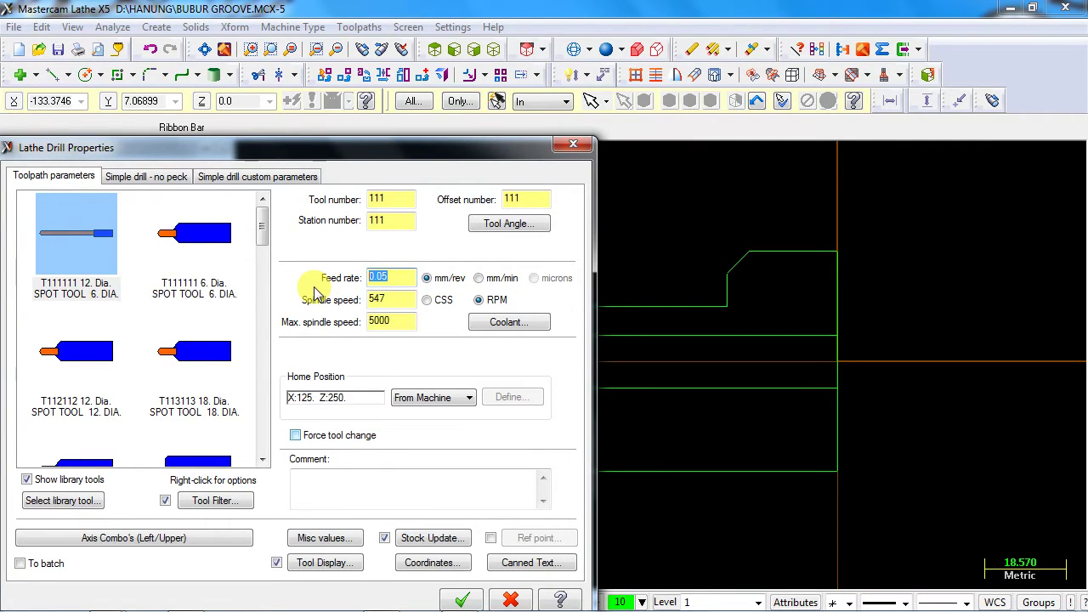
left_click_drag(412, 301, 341, 301)
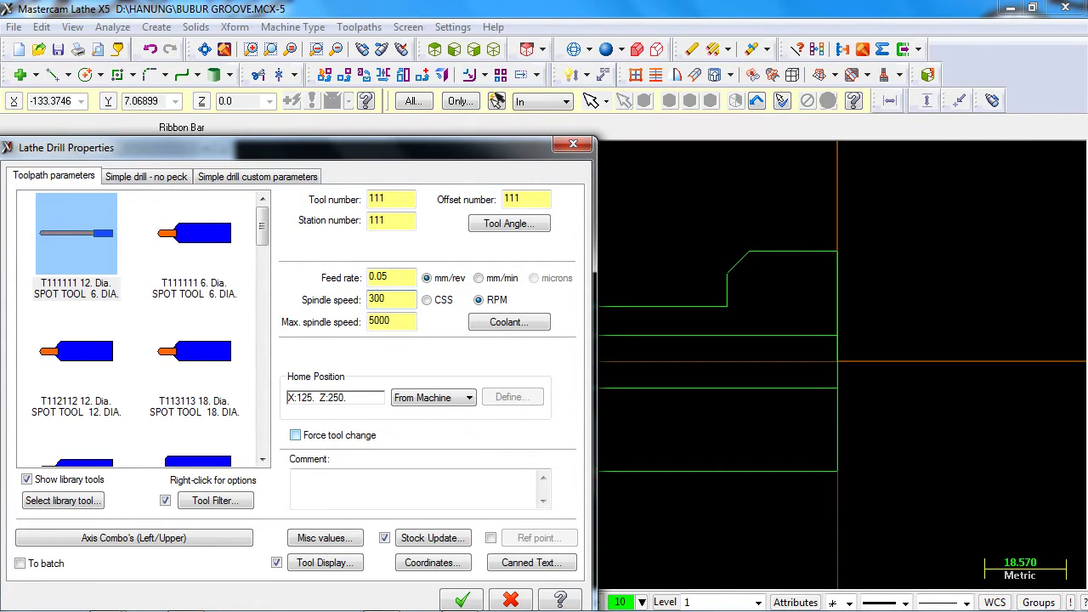
left_click_drag(406, 320, 354, 330)
type("300")
- Turn flood coolant on for the drilling operation
left_click(502, 327)
left_click(204, 179)
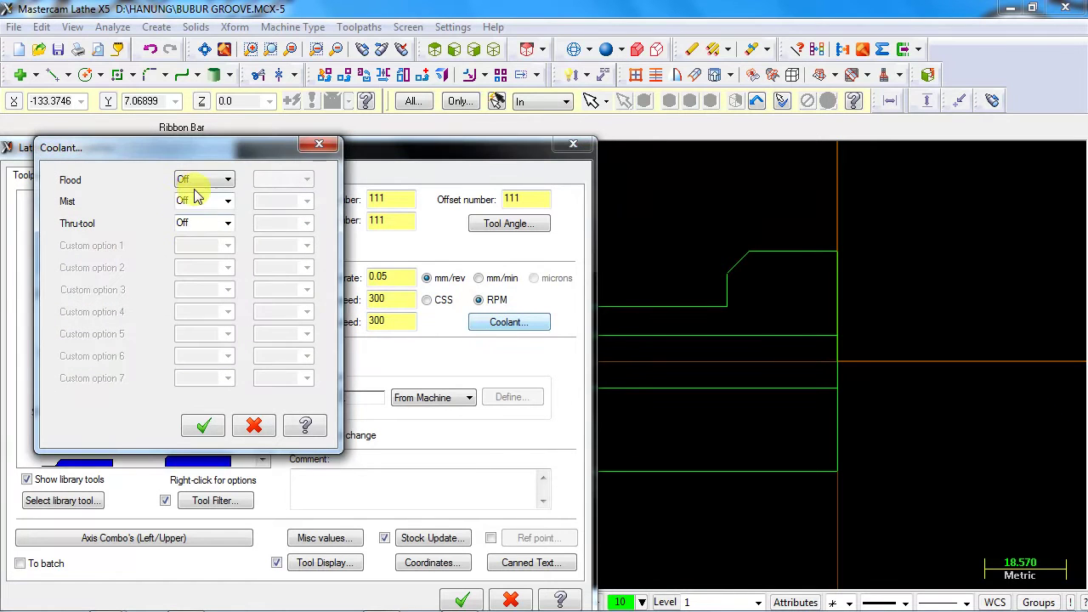
left_click(197, 202)
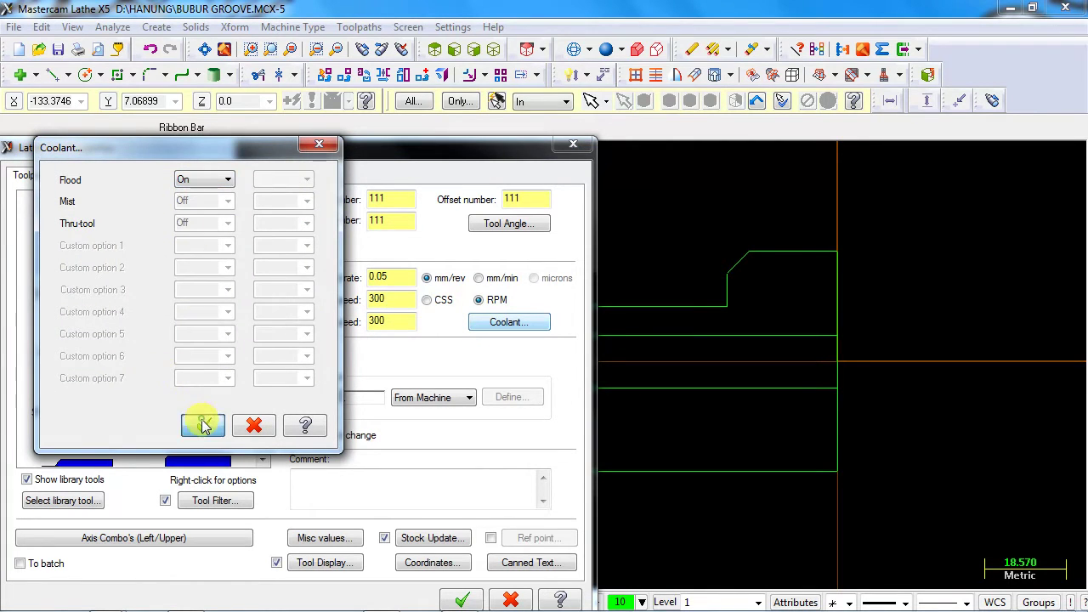
left_click(204, 425)
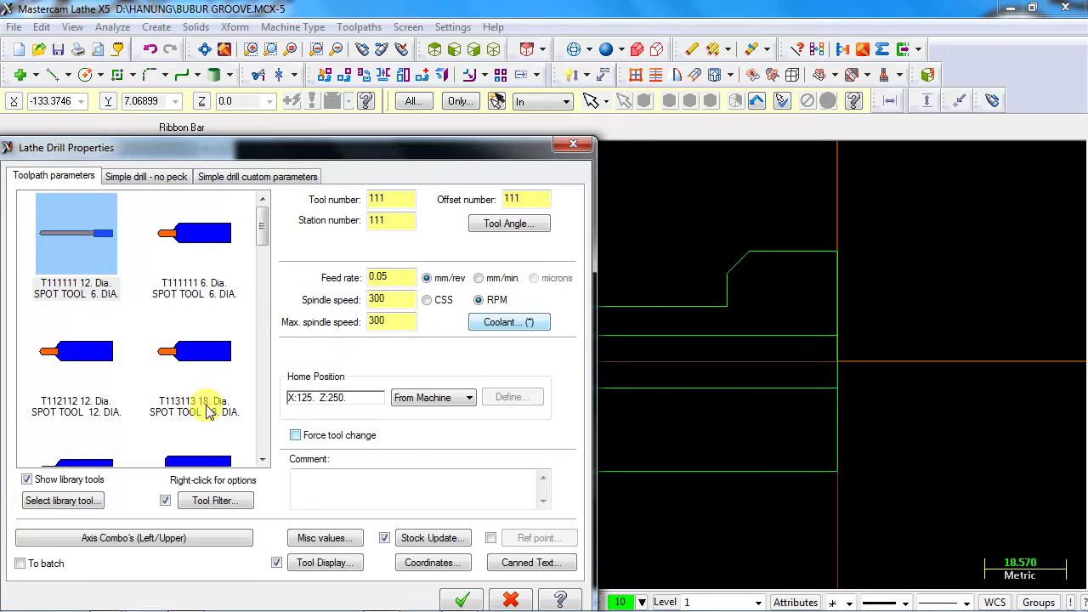
- Set the drill depth to -100 by picking the point where the centerline meets the part's far end
left_click(132, 179)
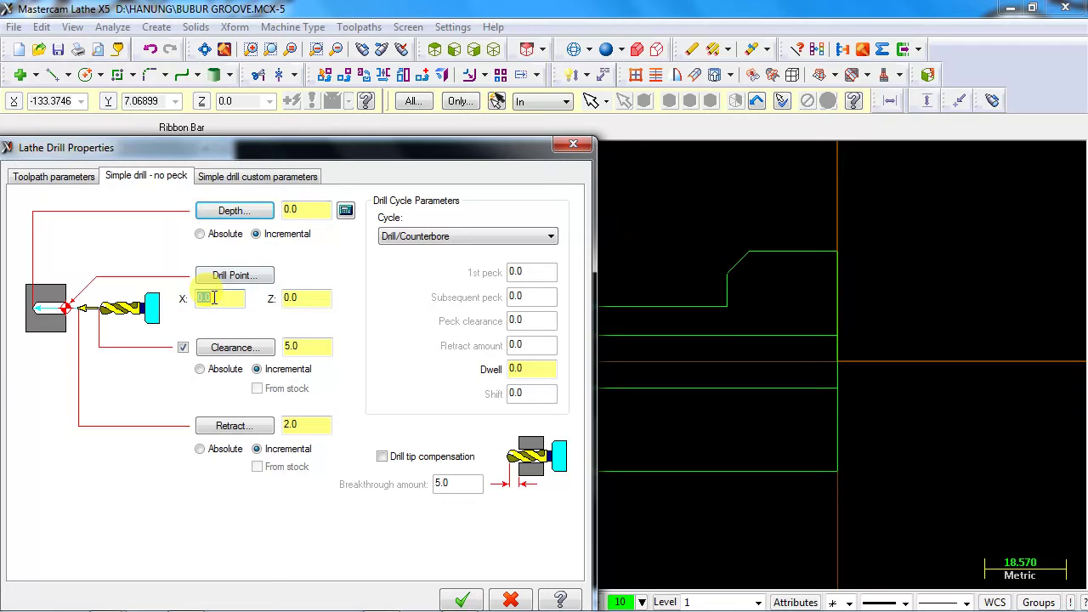
left_click(293, 297)
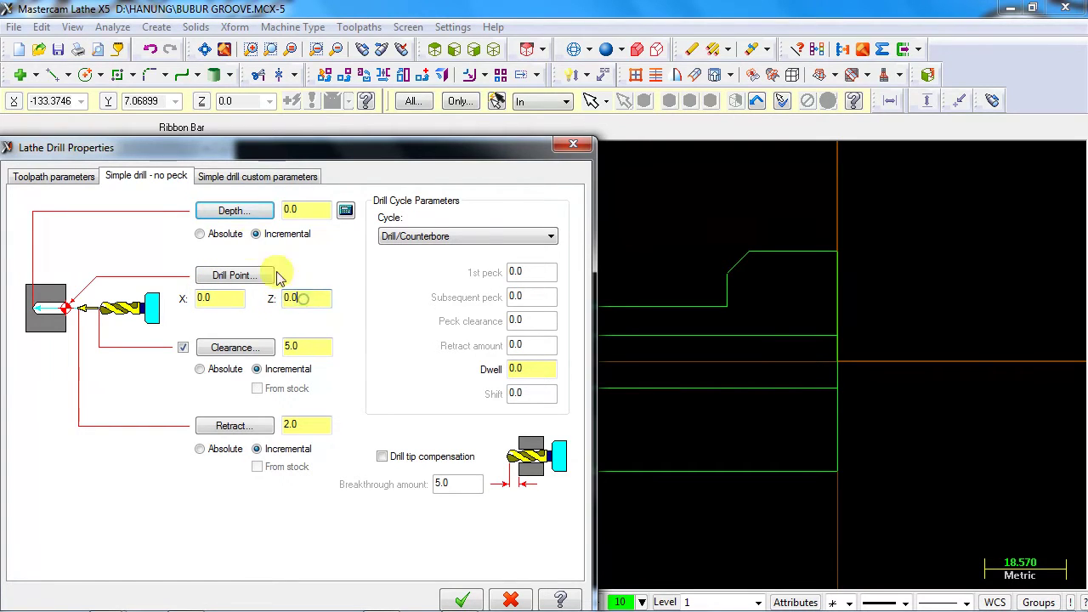
left_click(253, 215)
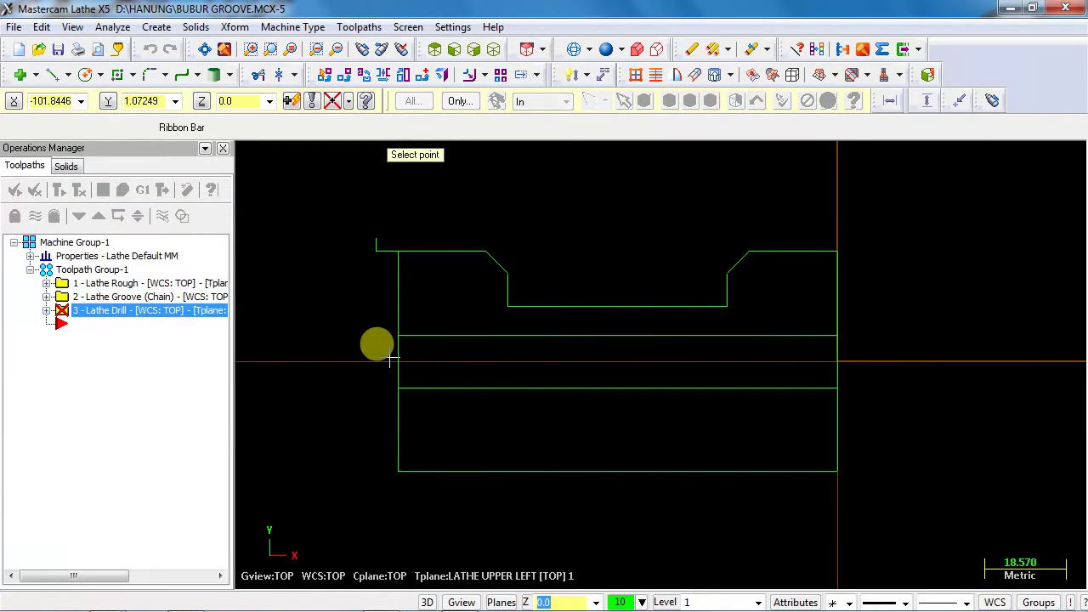
left_click(390, 364)
double_click(299, 210)
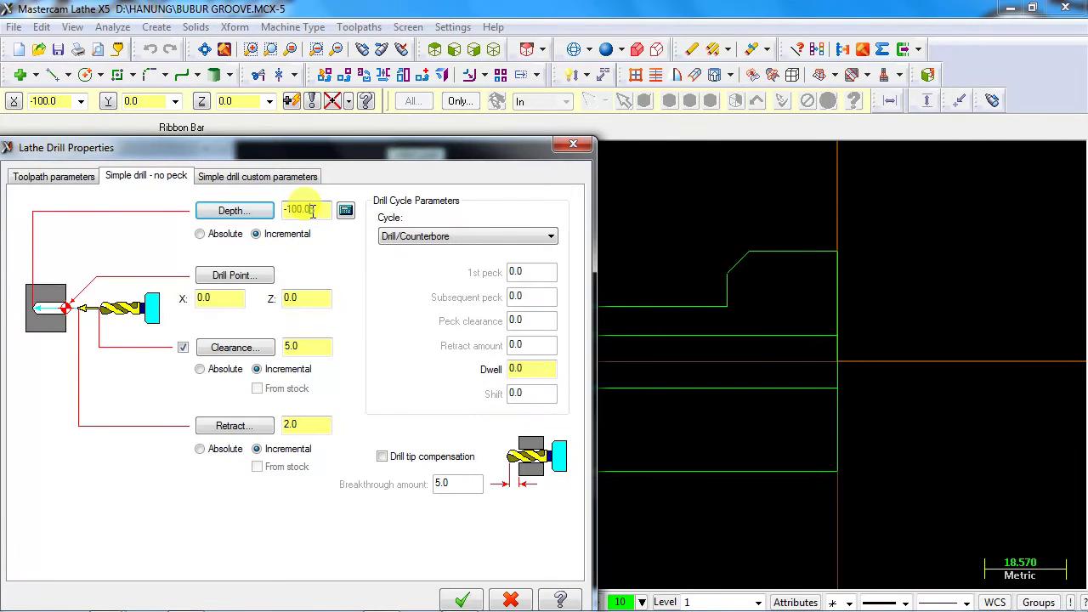
left_click(295, 297)
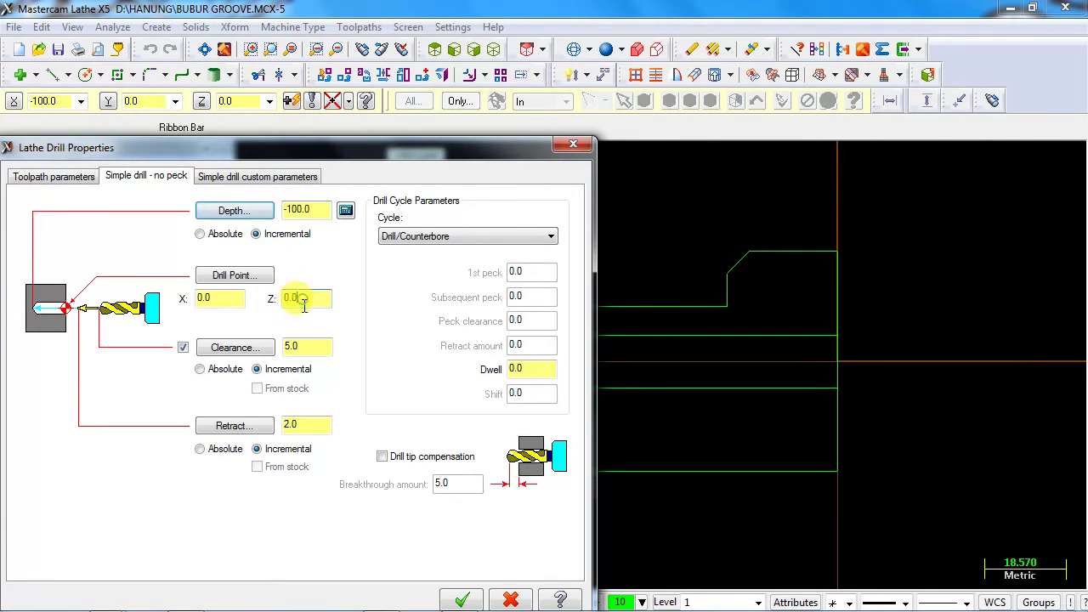
double_click(289, 346)
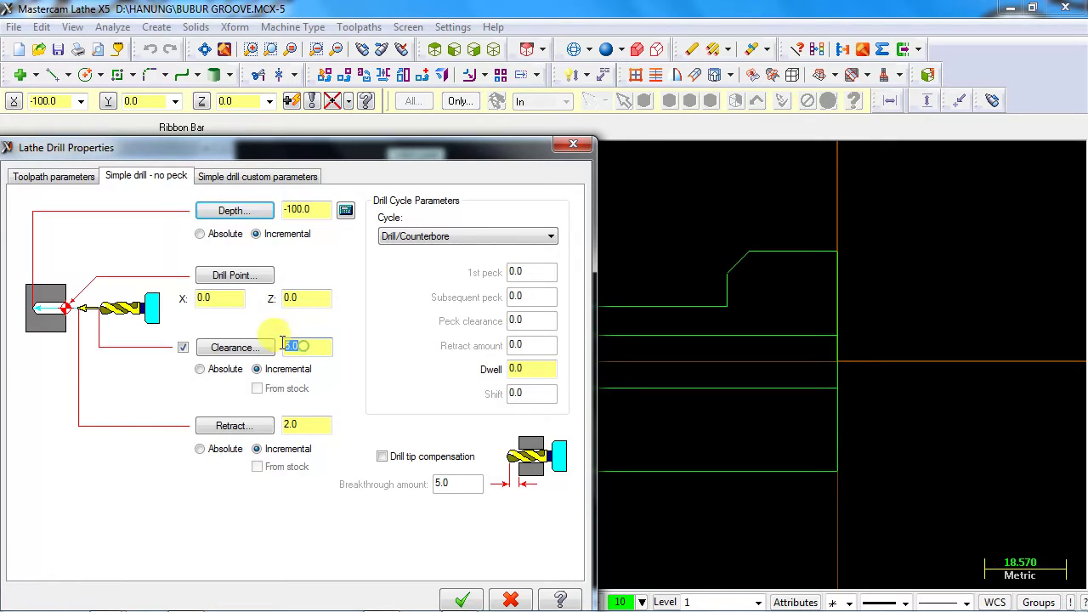
- Change the drill cycle to Peck Drill
left_click(439, 243)
left_click(437, 264)
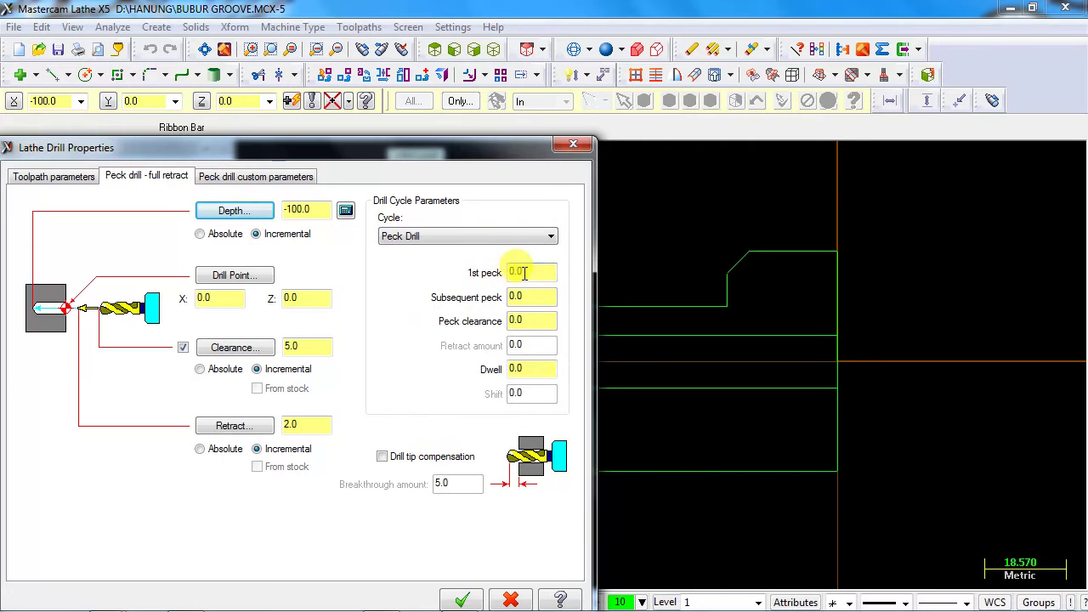
- Set the first peck to 2.0, enable drill tip compensation with a breakthrough amount of 3.0, and accept the drilling operation
left_click_drag(533, 272, 497, 272)
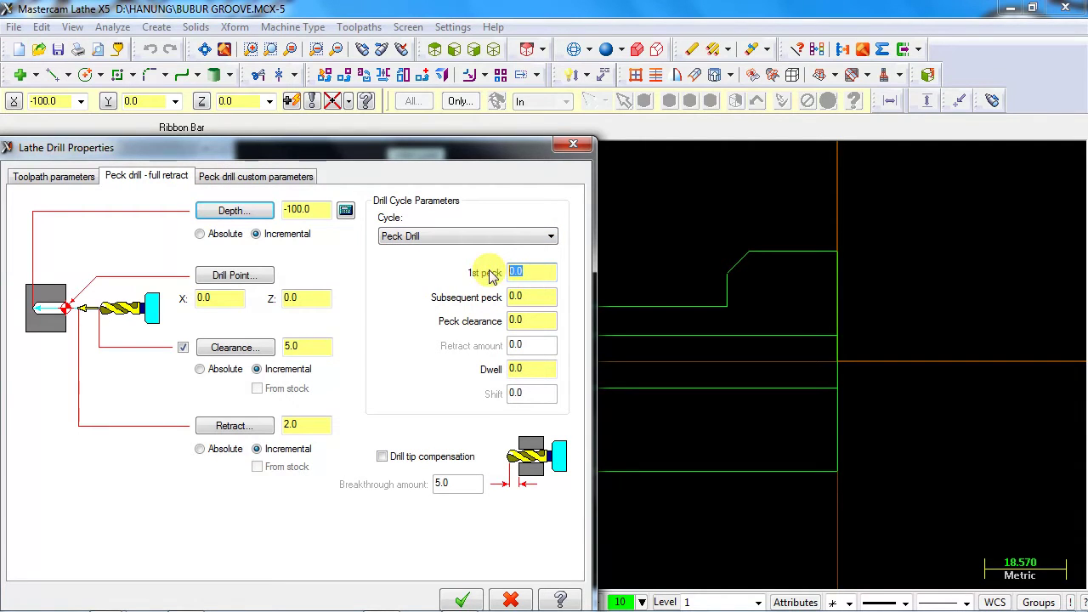
type("2")
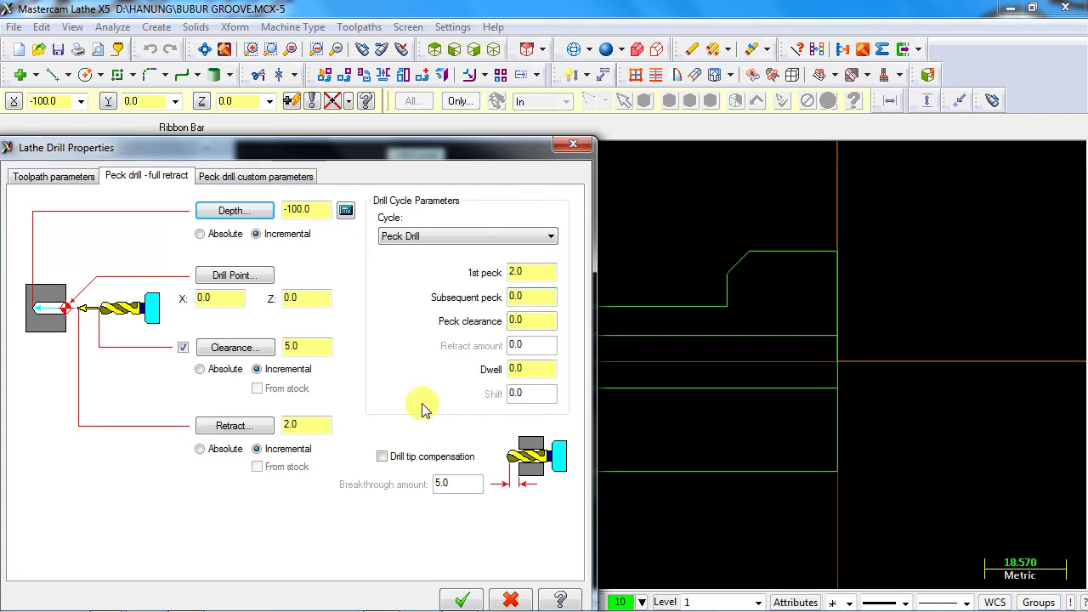
left_click(381, 456)
left_click_drag(453, 482, 431, 485)
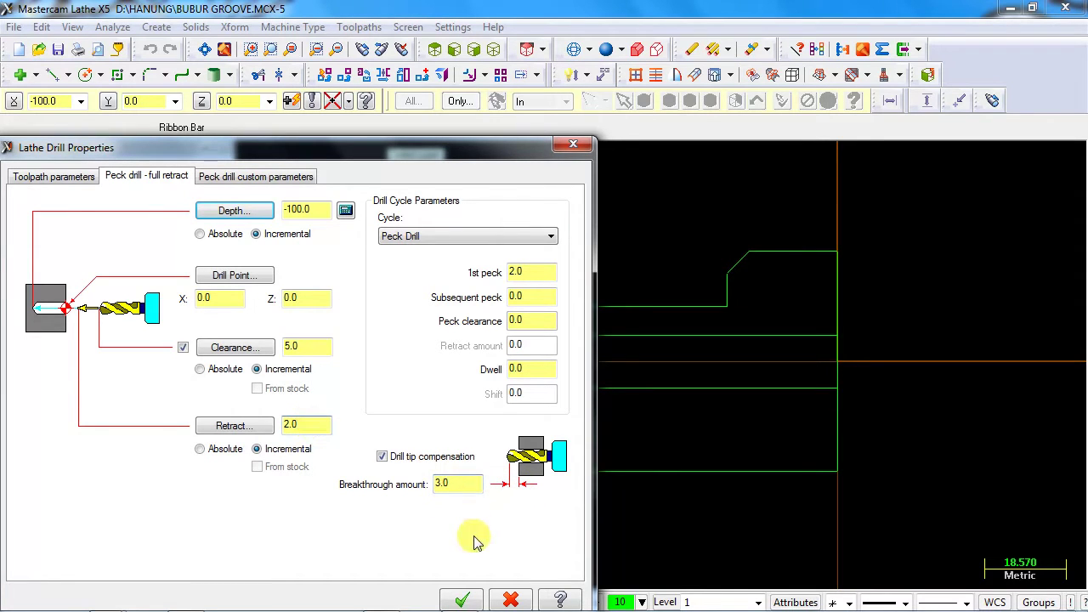
left_click_drag(399, 158, 417, 124)
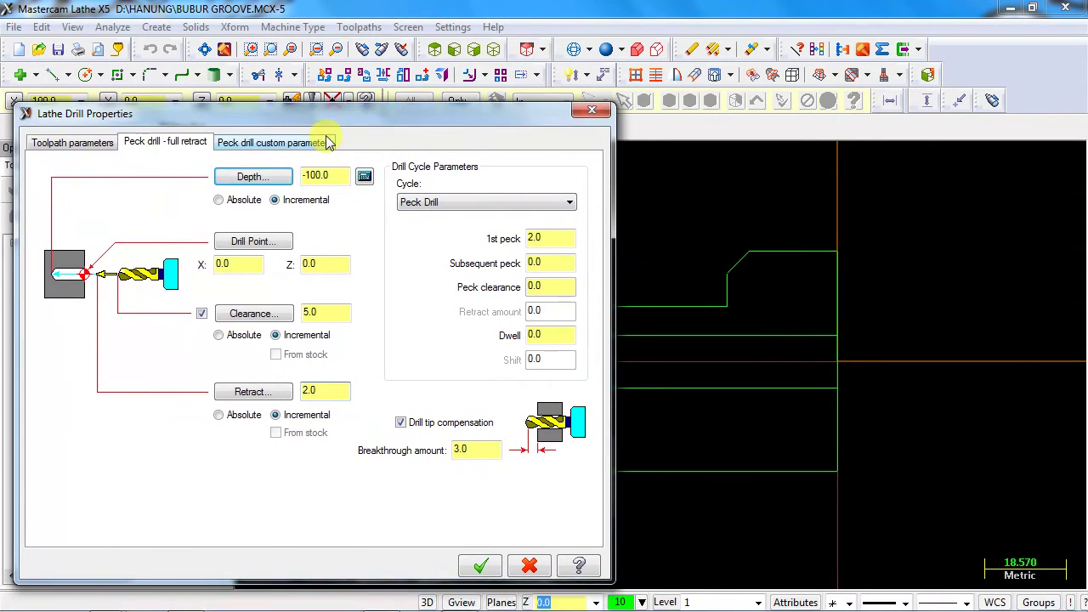
left_click(306, 146)
left_click(191, 143)
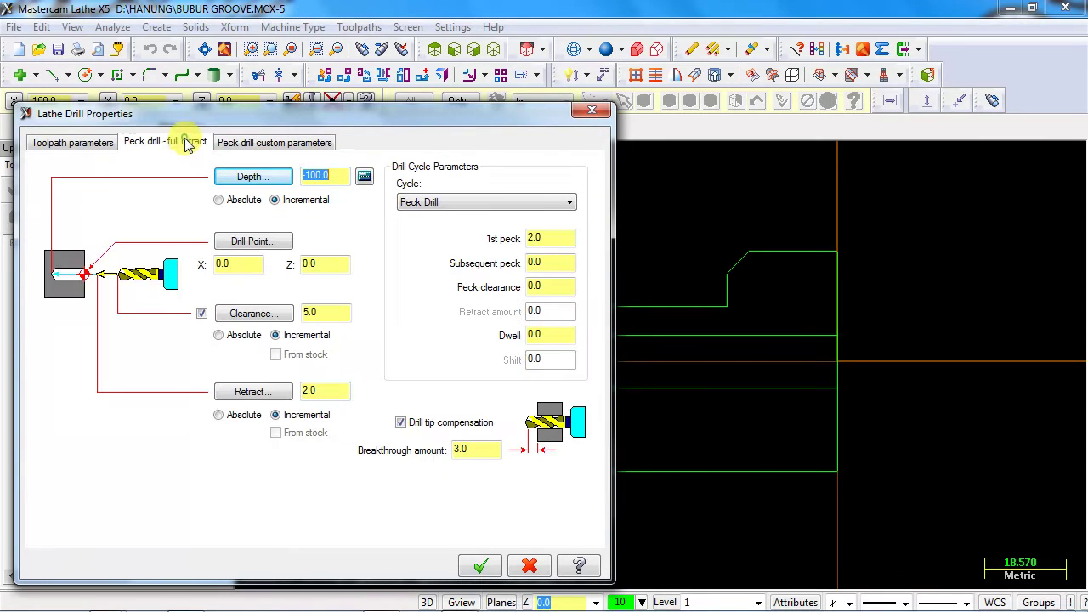
left_click(480, 564)
- Backplot the Lathe Drill operation to check the drill's travel through the part
left_click(97, 311)
left_click(100, 192)
scroll(451, 316, "down", 1)
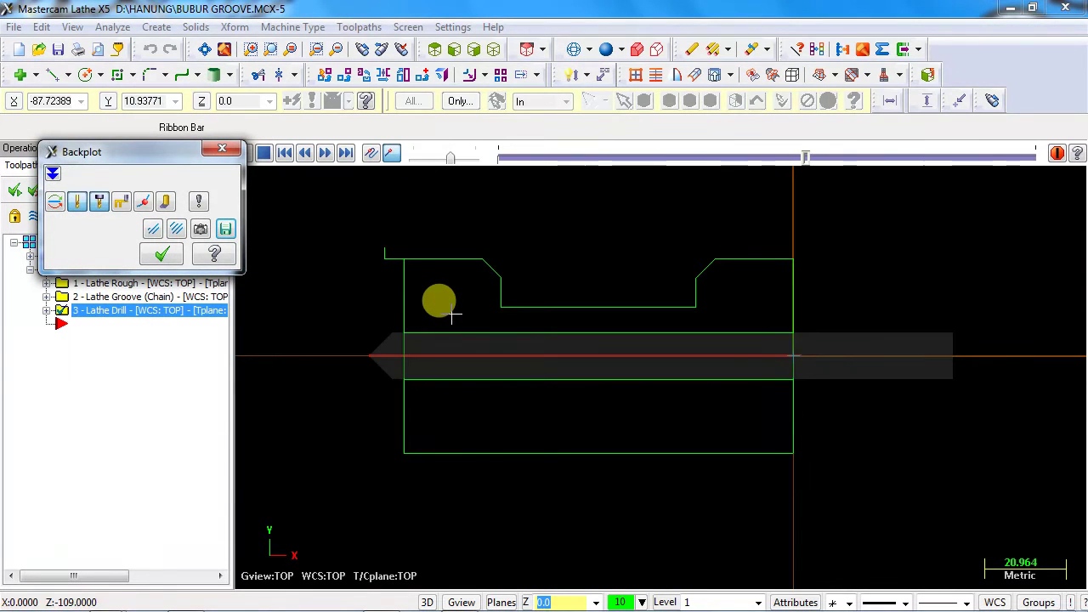
key("Escape")
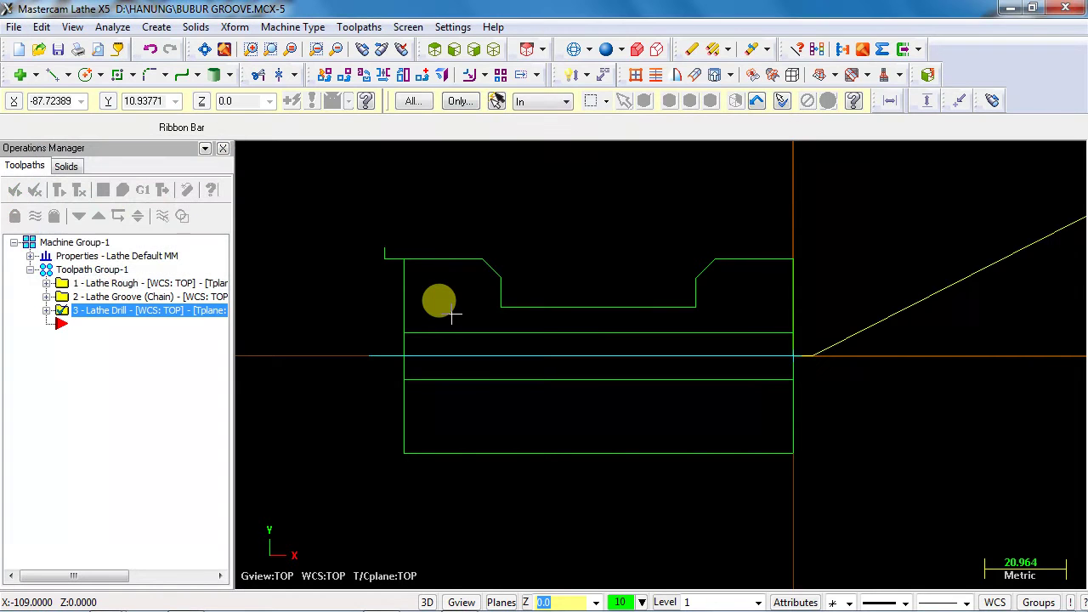
- Add a Cutoff toolpath after the drilling operation, with its boundary point at the outer corner of the part's far end
left_click(111, 298)
left_click(113, 311)
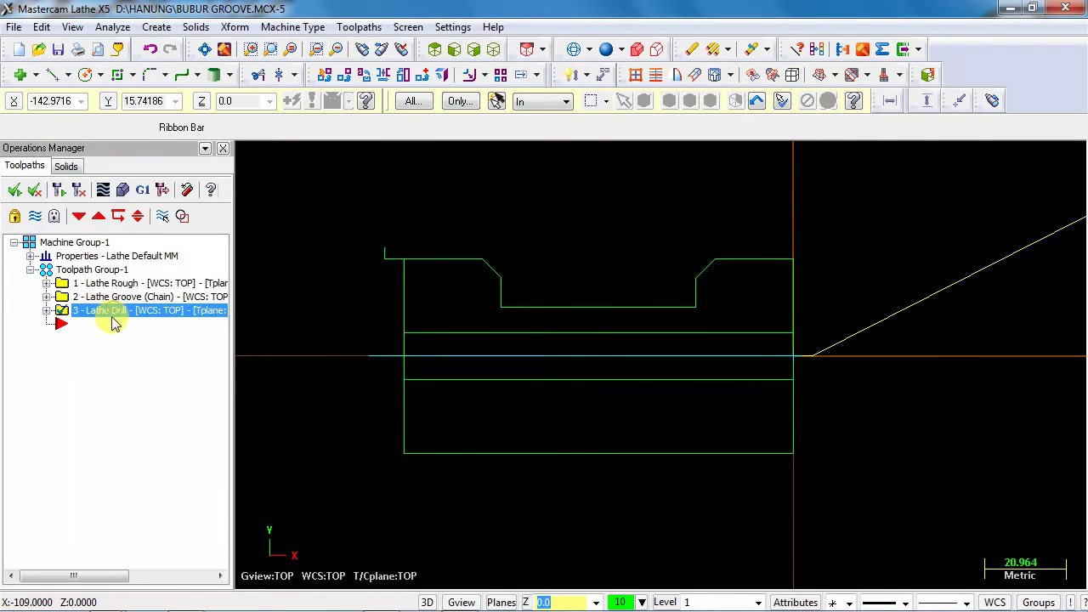
left_click(111, 323)
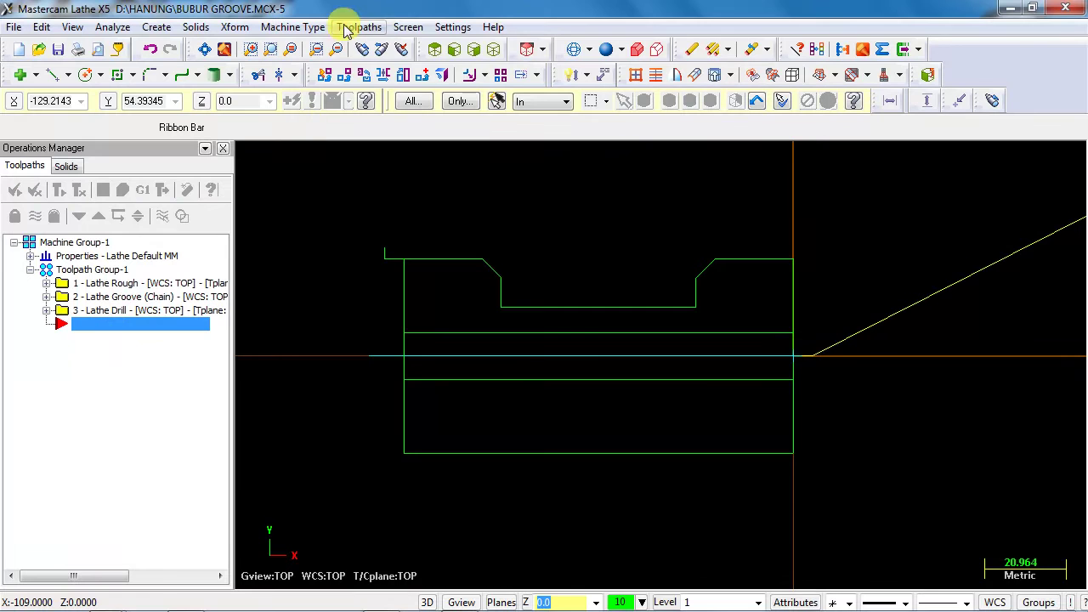
left_click(350, 27)
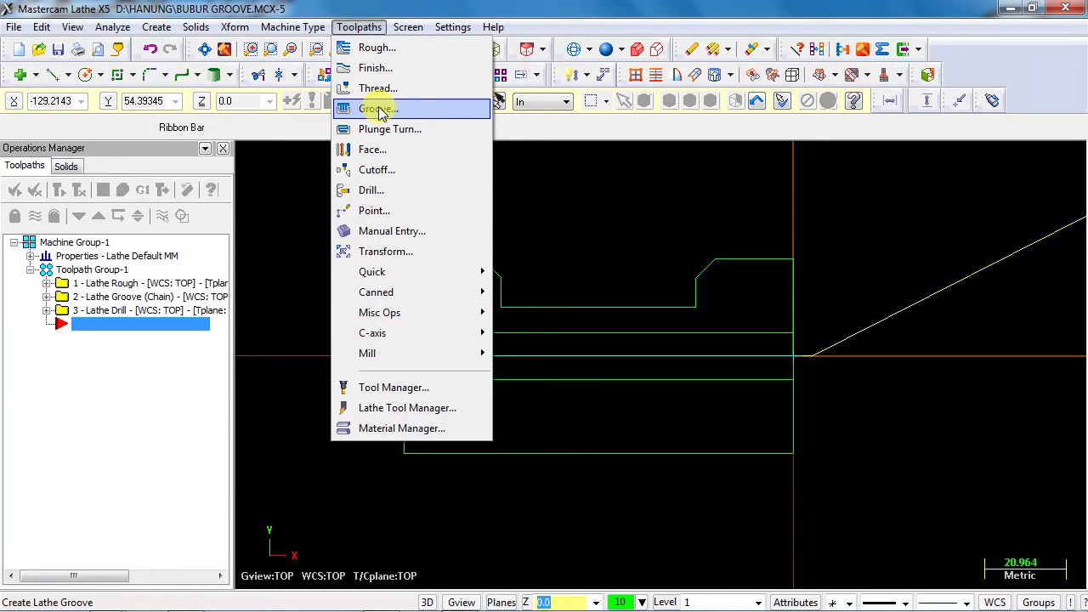
left_click(374, 170)
scroll(382, 170, "up", 1)
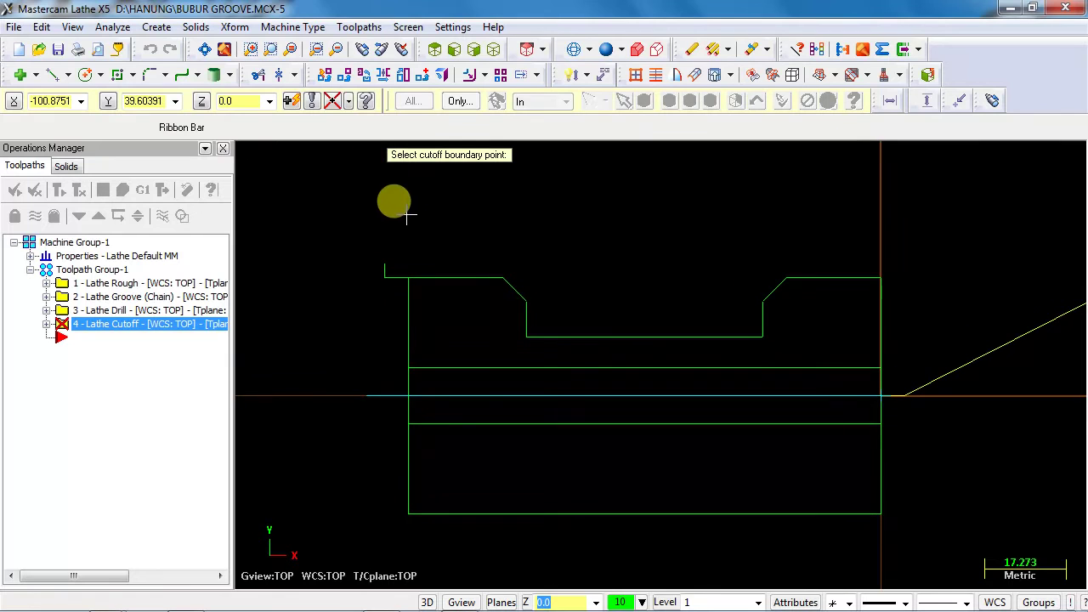
left_click(410, 278)
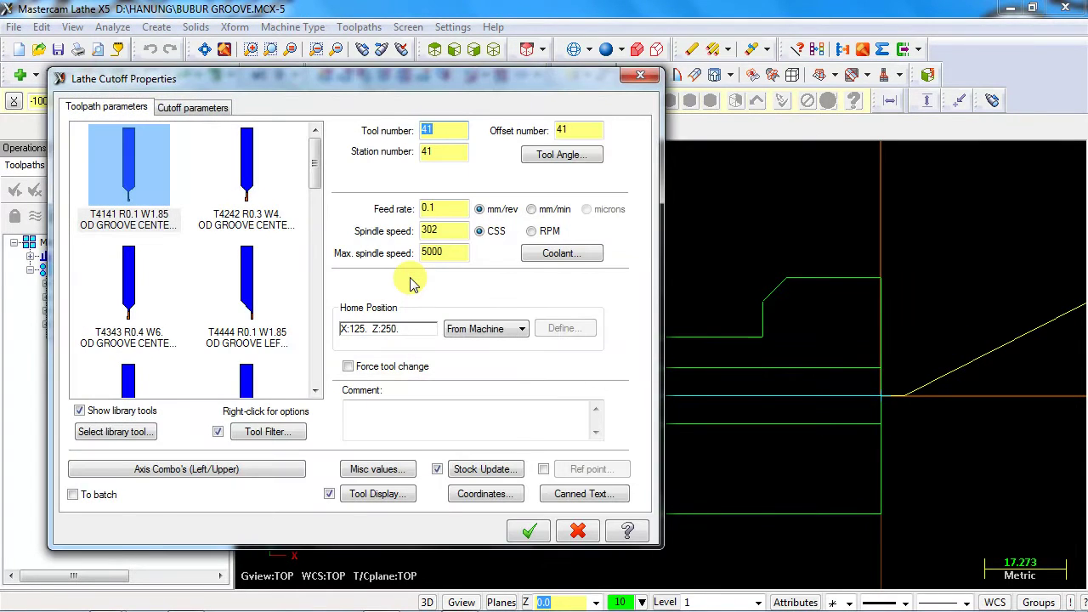
- Choose the T4747 R0.5 W3 OD Groove Right - Narrow tool for the cutoff and review its insert and holder geometry
left_click_drag(315, 170, 313, 234)
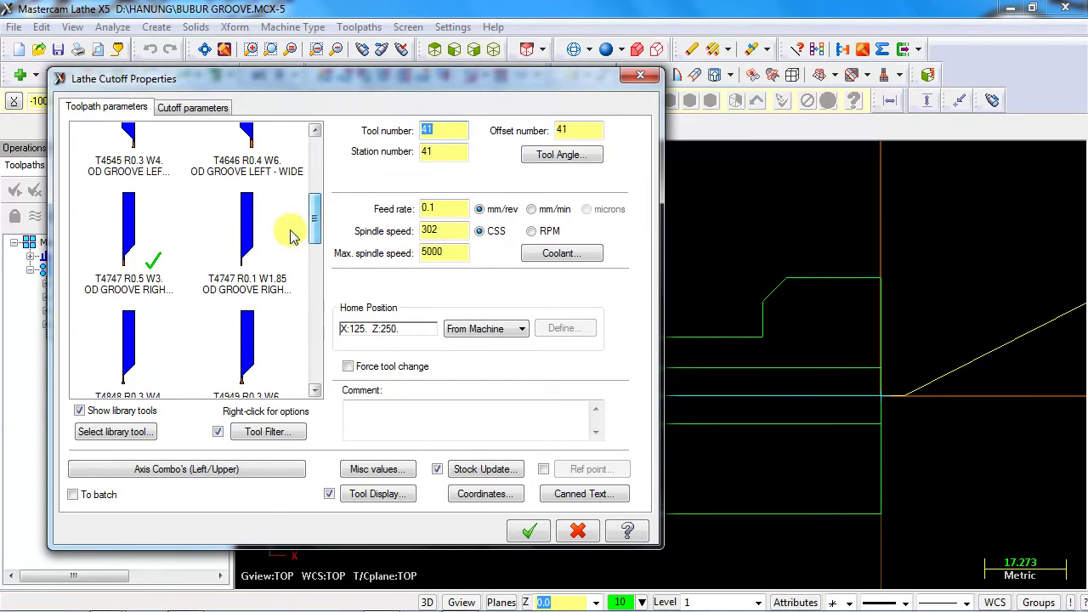
left_click(138, 246)
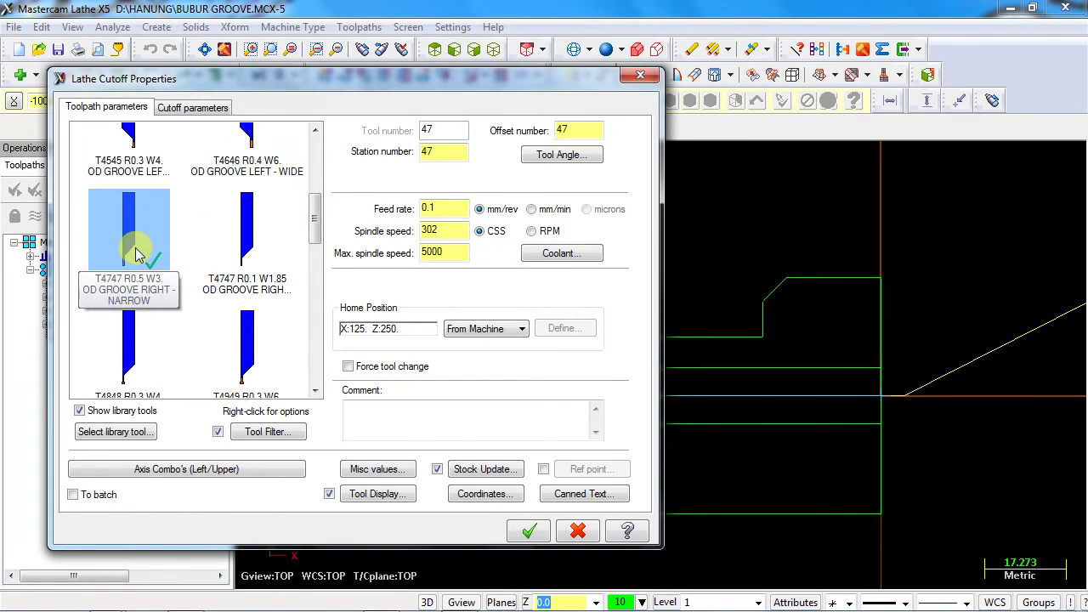
right_click(138, 255)
left_click(165, 275)
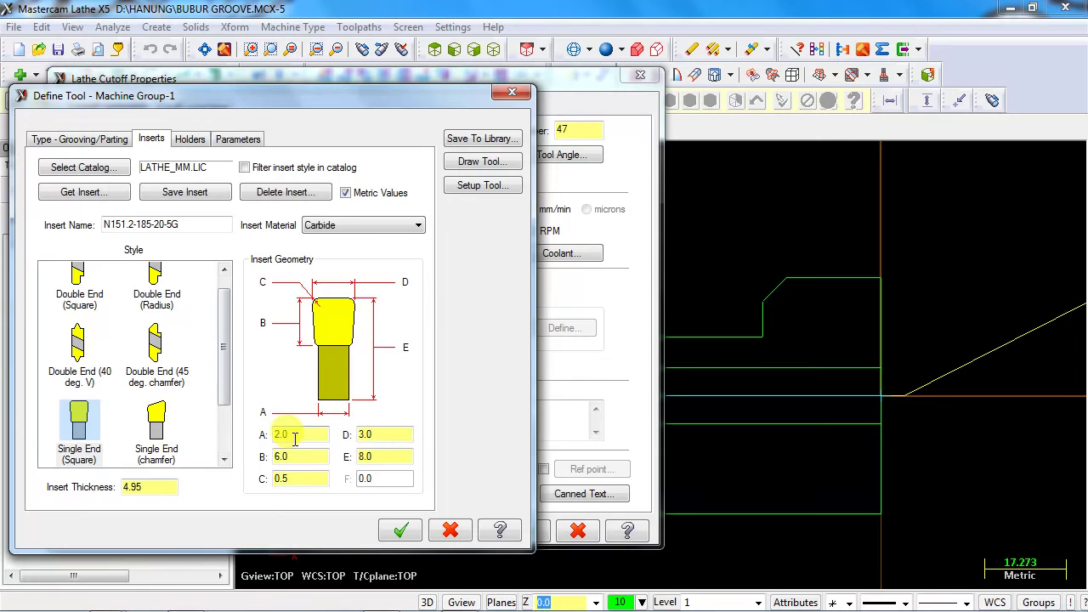
left_click_drag(299, 456, 264, 476)
left_click(380, 459)
left_click_drag(376, 434, 351, 438)
left_click(191, 141)
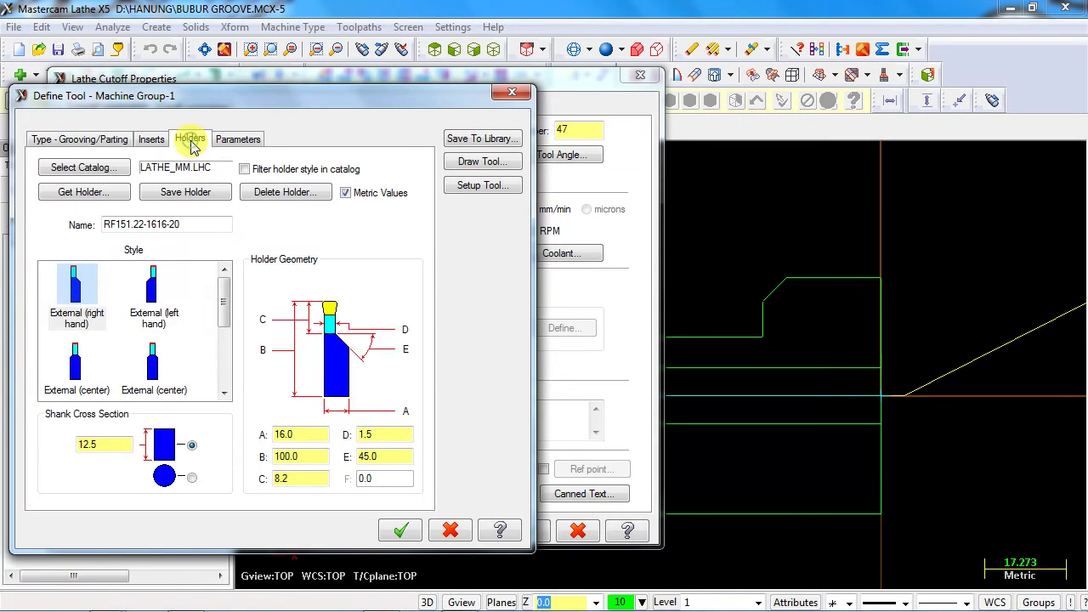
left_click(298, 434)
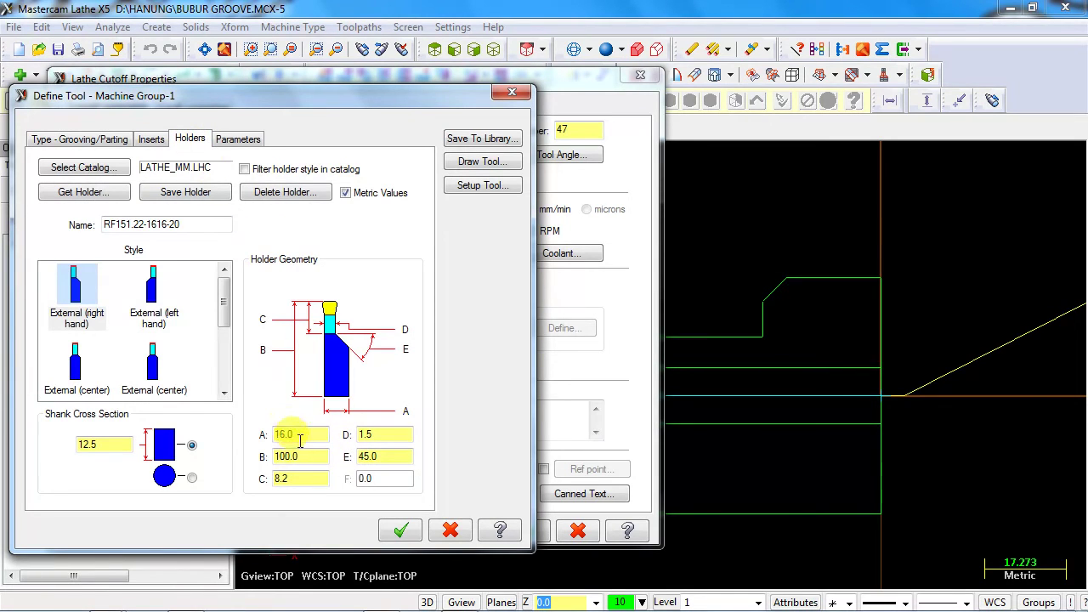
left_click_drag(303, 457, 270, 475)
left_click_drag(380, 457, 340, 431)
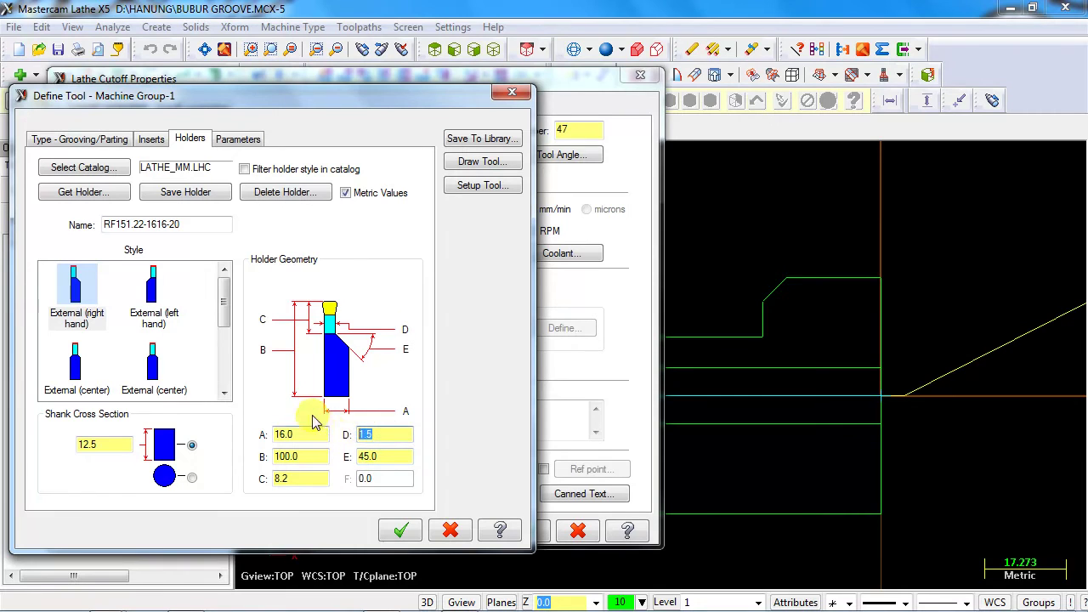
left_click(394, 531)
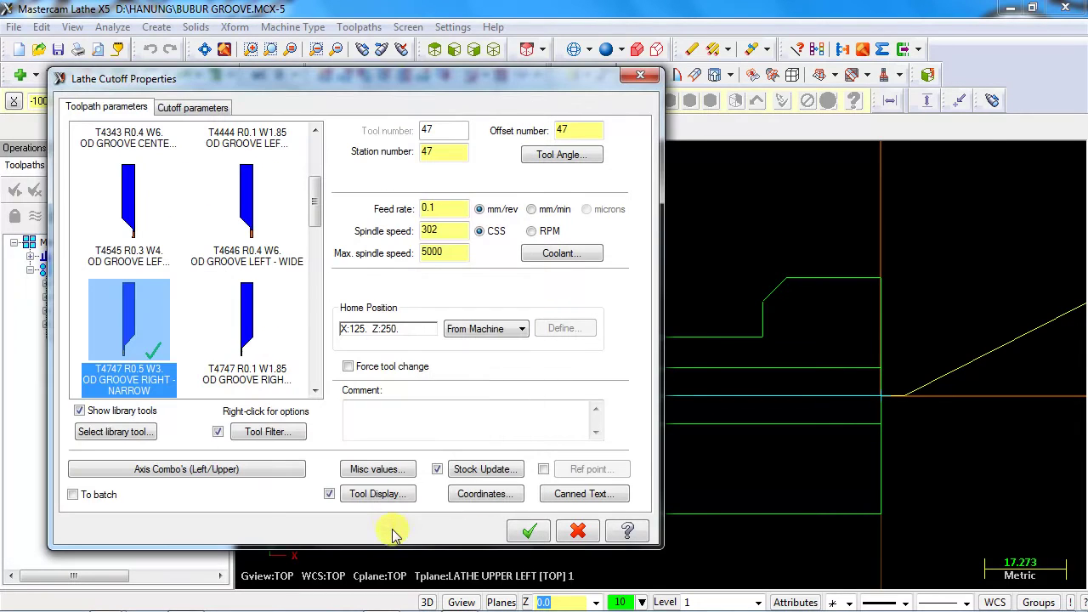
- Set both the spindle speed and the maximum spindle speed of the cutoff operation to 500
left_click(441, 210)
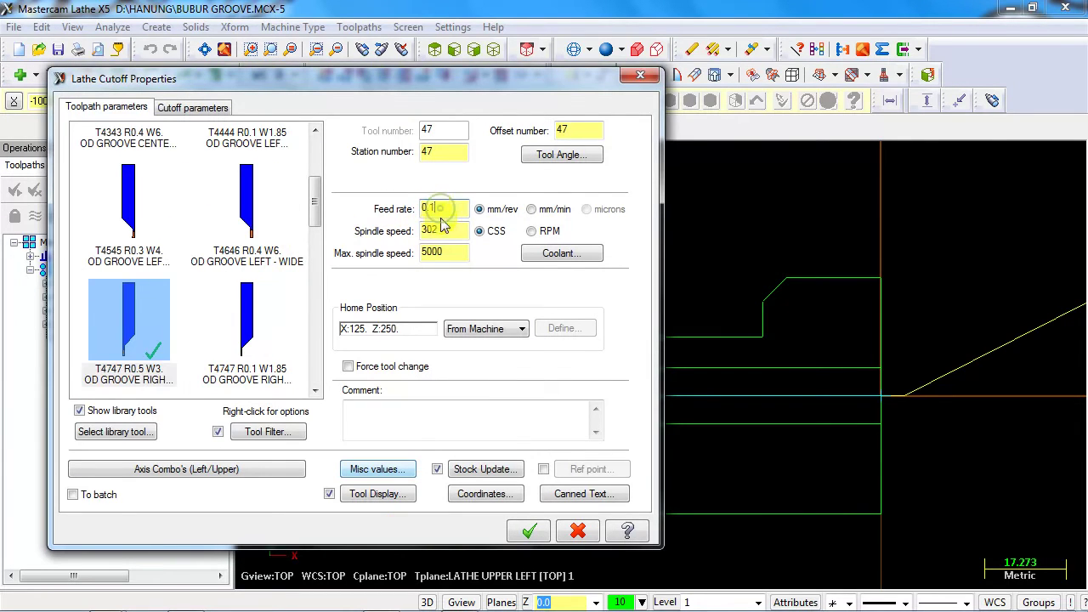
key("Tab")
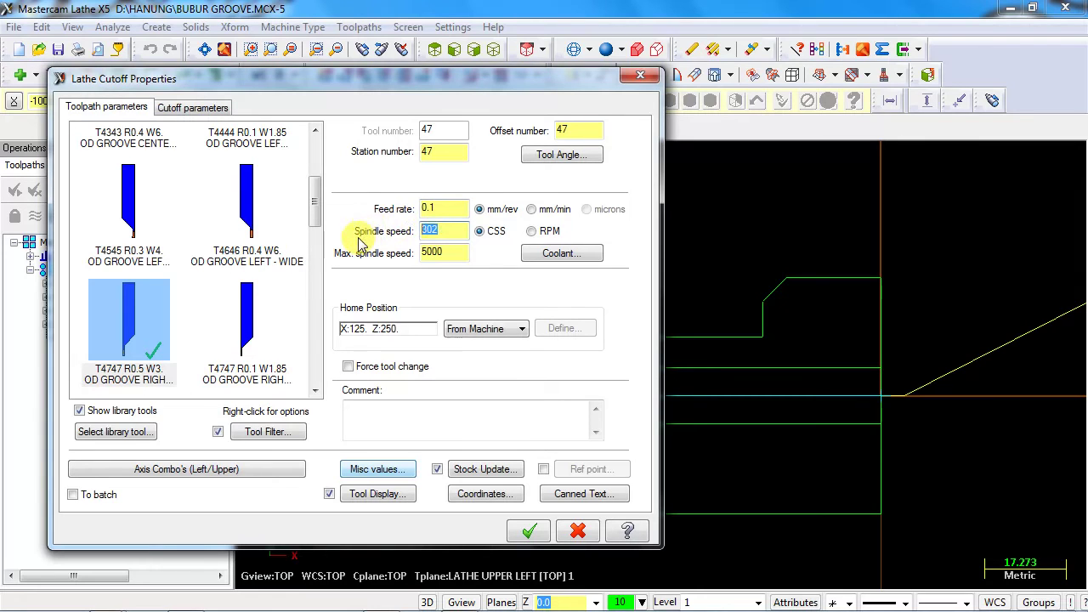
type("500")
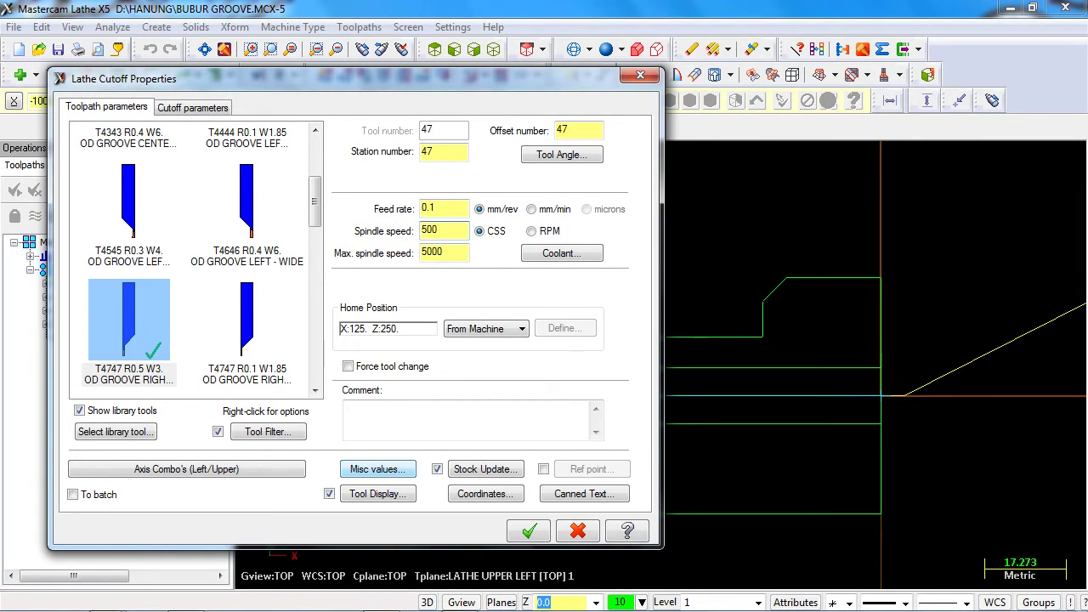
left_click(462, 258)
type("50")
- Turn coolant on for the cutoff operation
left_click(549, 255)
left_click(212, 180)
left_click(212, 195)
left_click(204, 425)
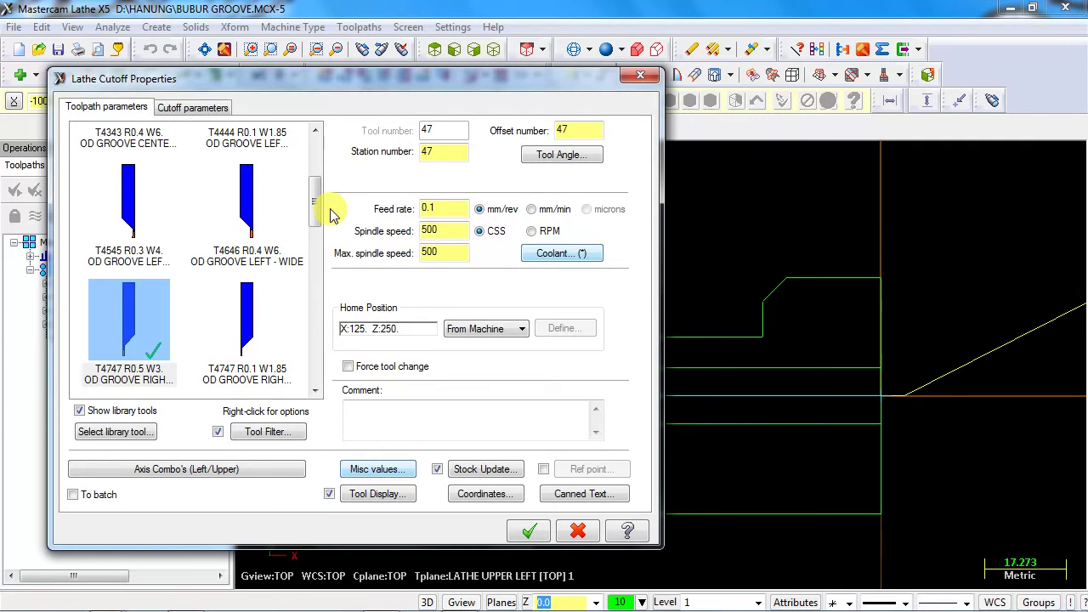
- Enable pecking for the cutoff with a peck depth of 1.0 and incremental retract moves of 2
left_click(198, 109)
left_click(204, 143)
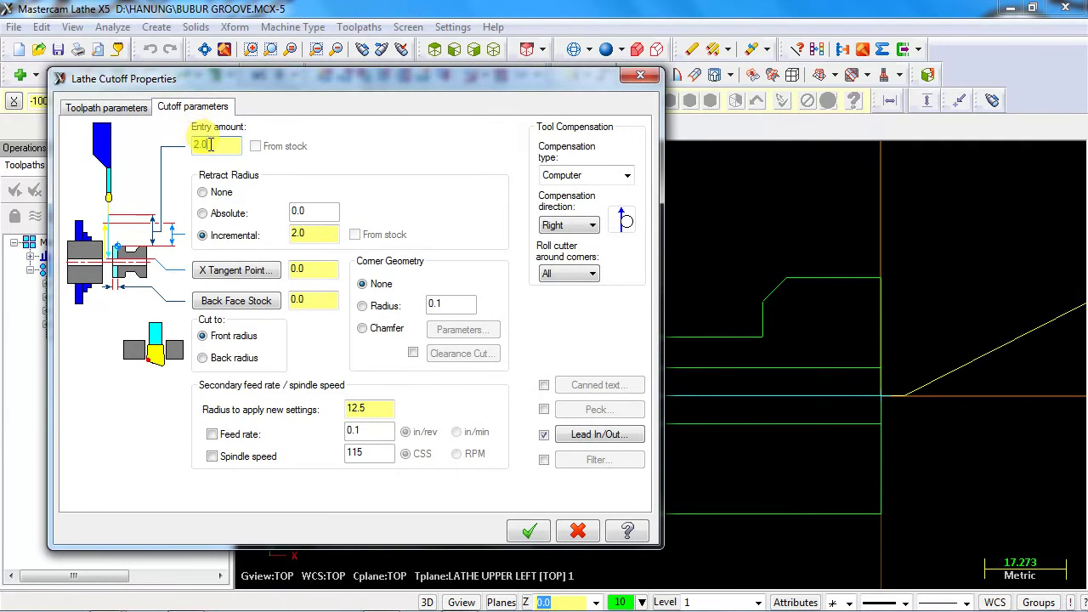
left_click(544, 411)
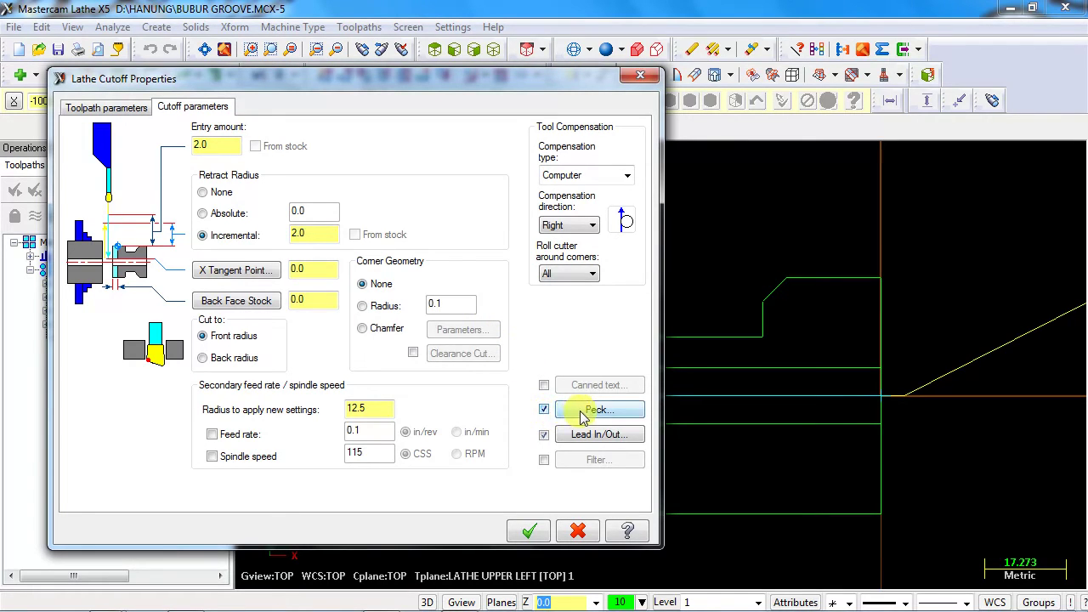
left_click(583, 415)
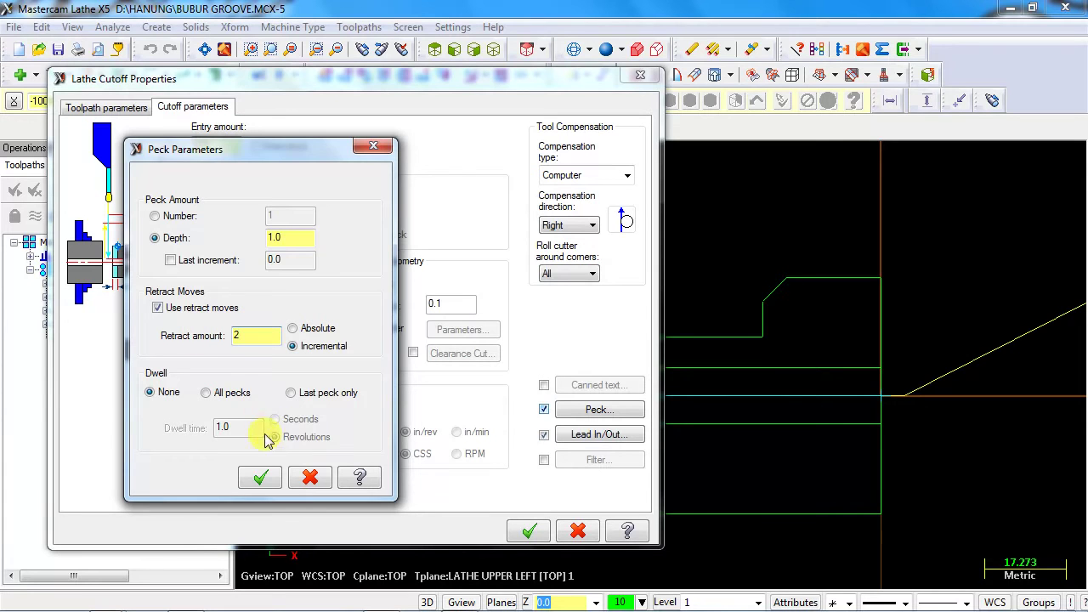
left_click(260, 478)
- Review the cutoff's lead-in and lead-out vector settings
left_click(590, 435)
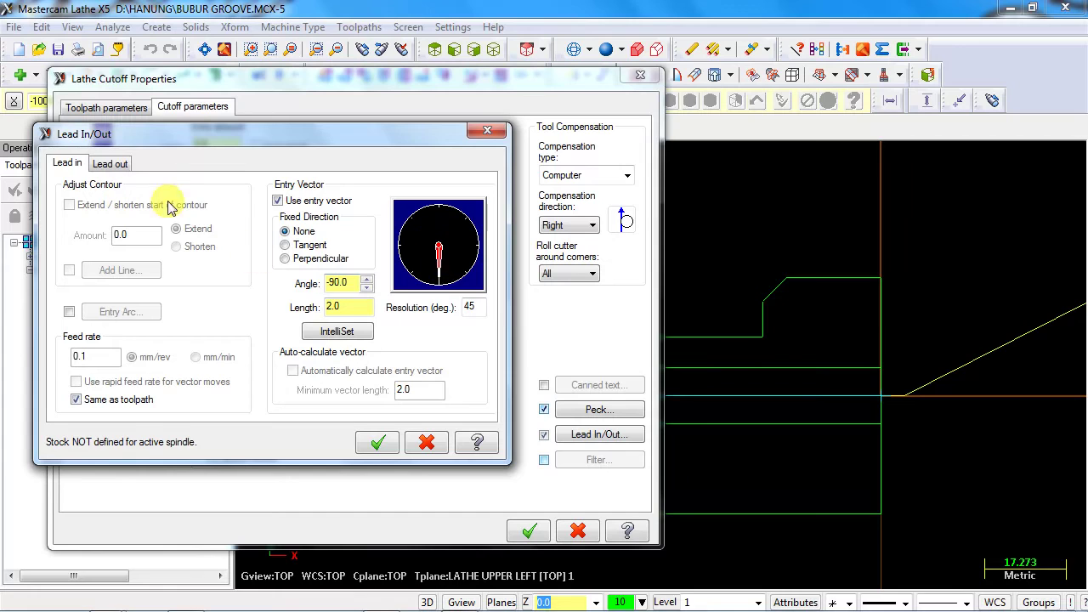
left_click(110, 165)
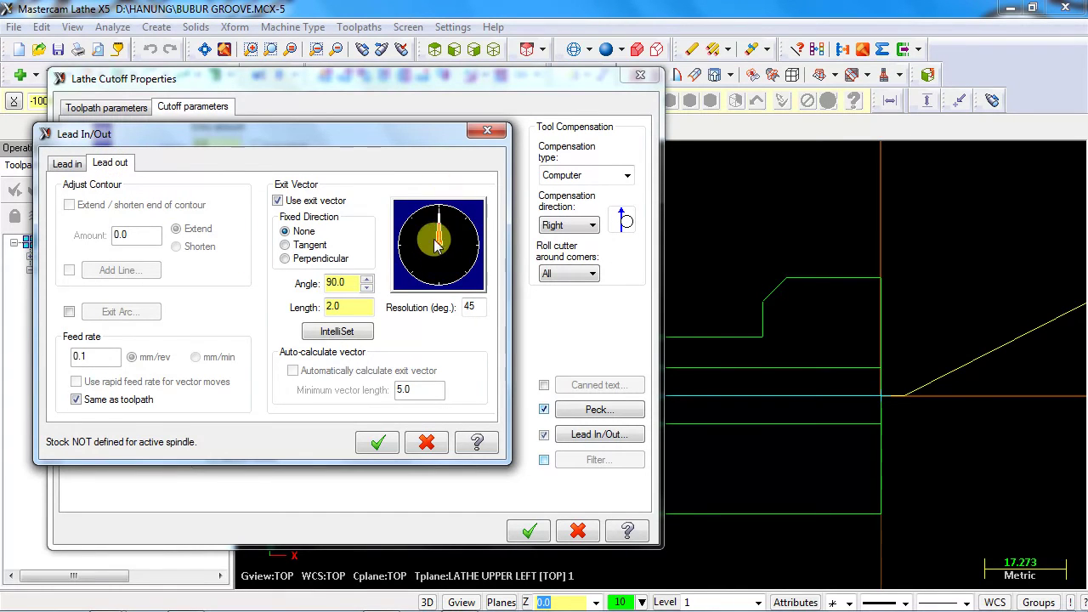
left_click(381, 440)
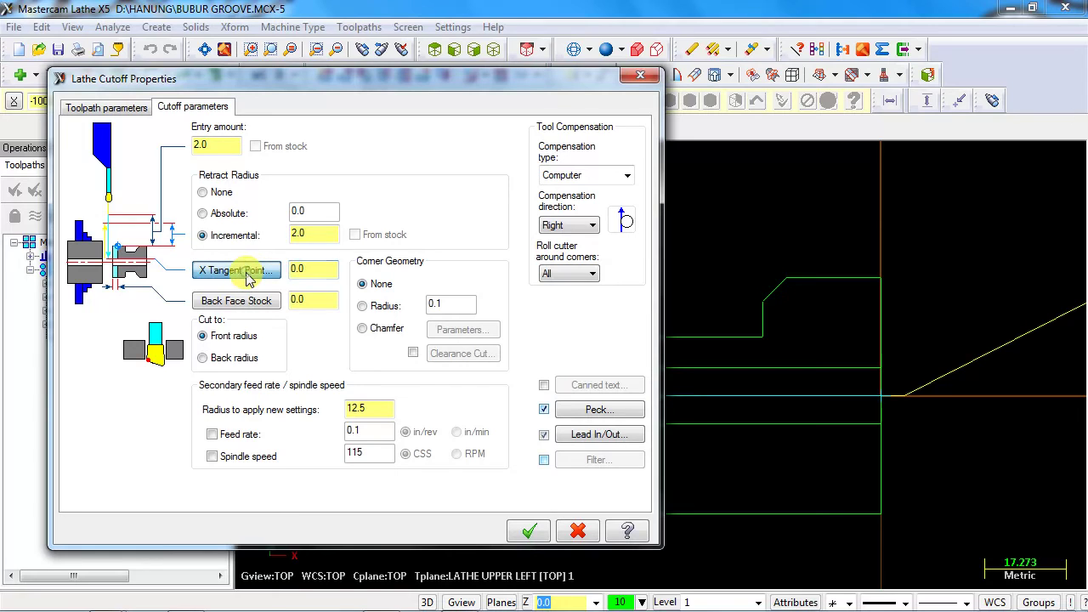
- Set the X tangent point to 5.0 using the bore's upper corner at the part's far end, and generate the cutoff toolpath
left_click(238, 270)
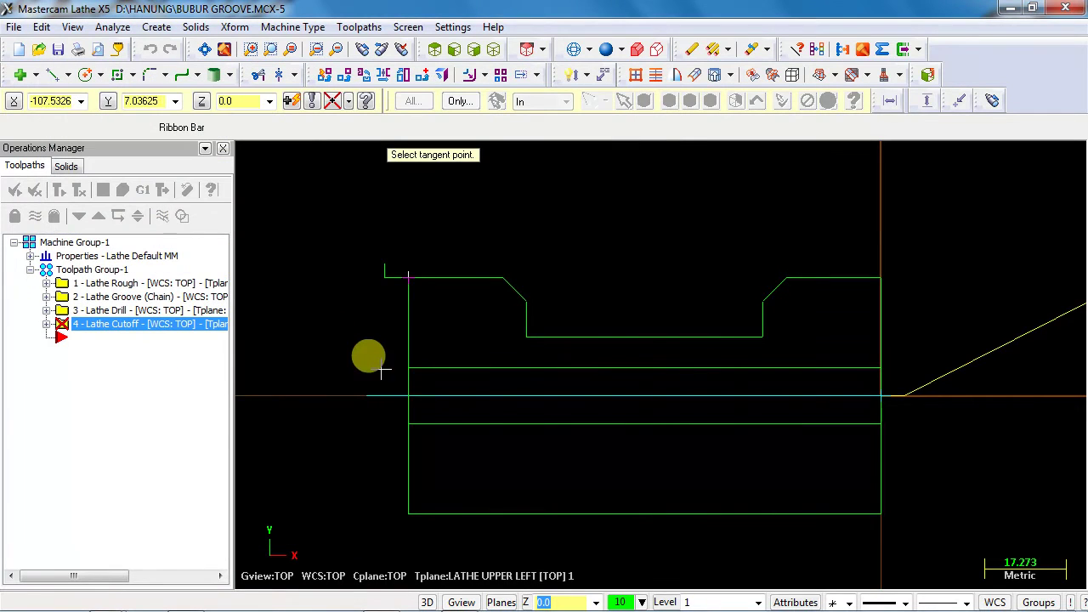
left_click(409, 368)
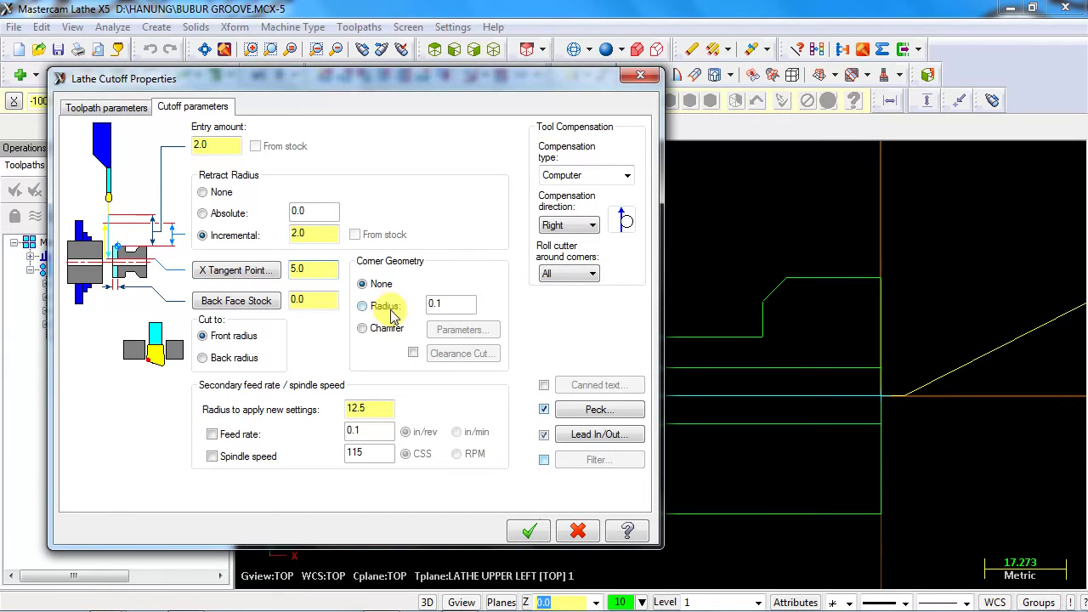
left_click(528, 530)
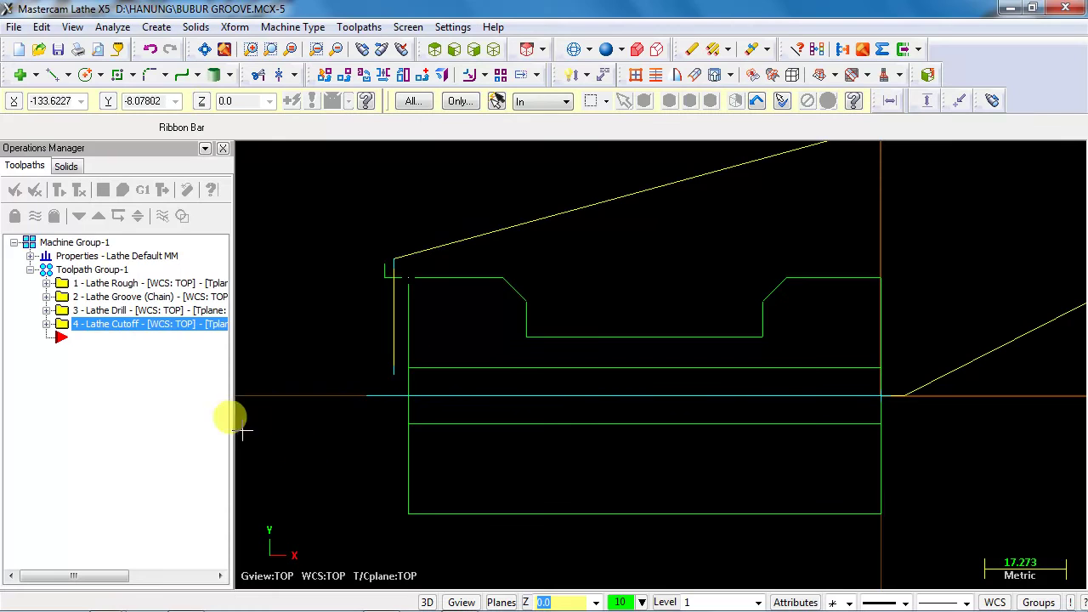
- Backplot the Lathe Cutoff operation and hide the tool holder to check the insert's path
left_click(110, 324)
left_click(103, 190)
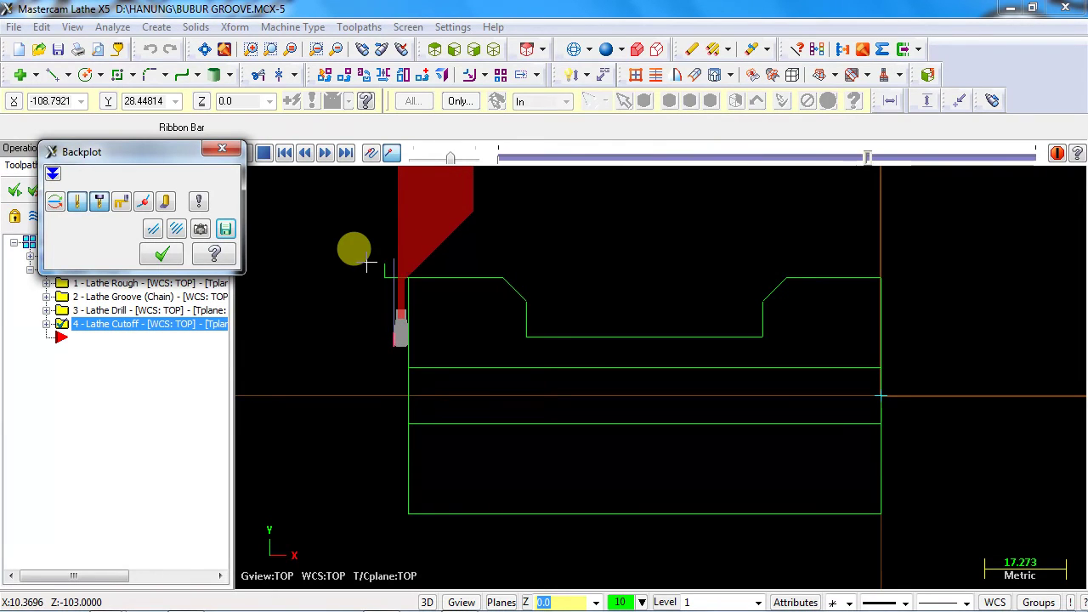
left_click(99, 202)
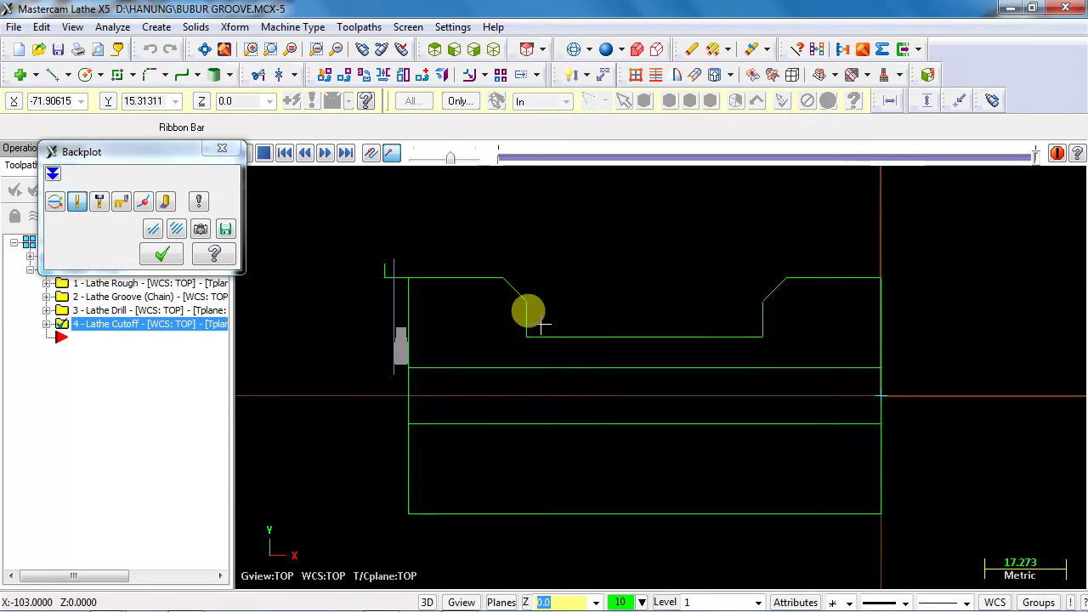
key("Escape")
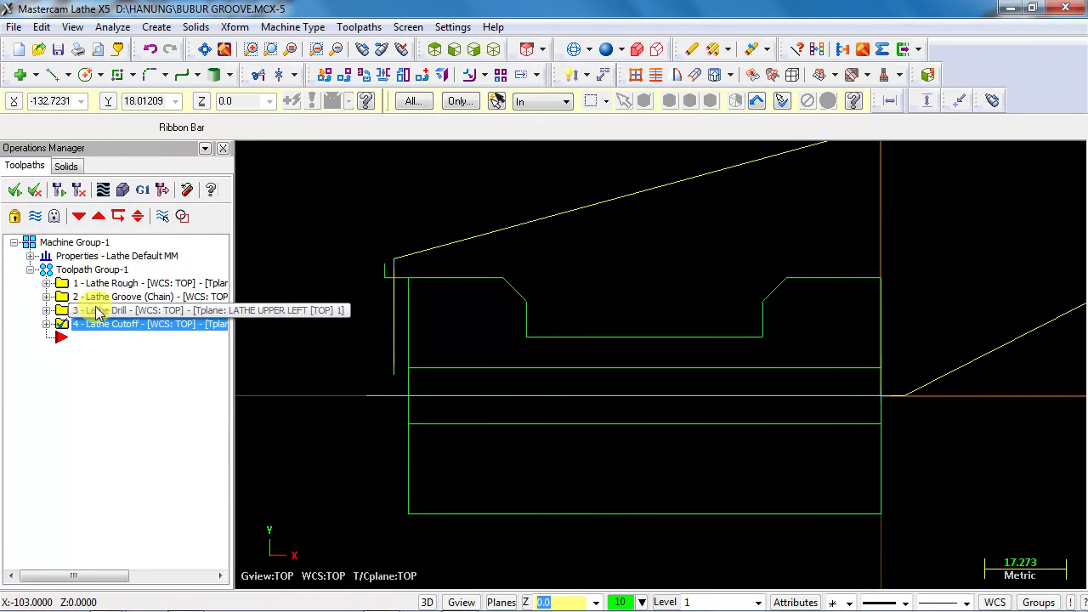
- Backplot the Lathe Drill operation to check the drill's path along the part's axis
left_click(98, 313)
left_click(102, 189)
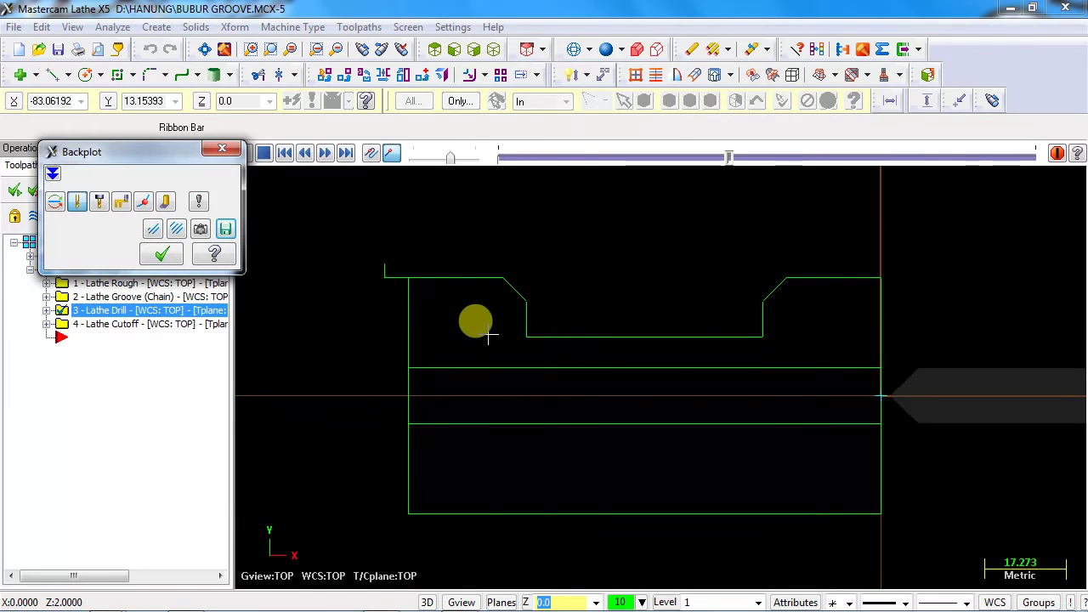
key("Escape")
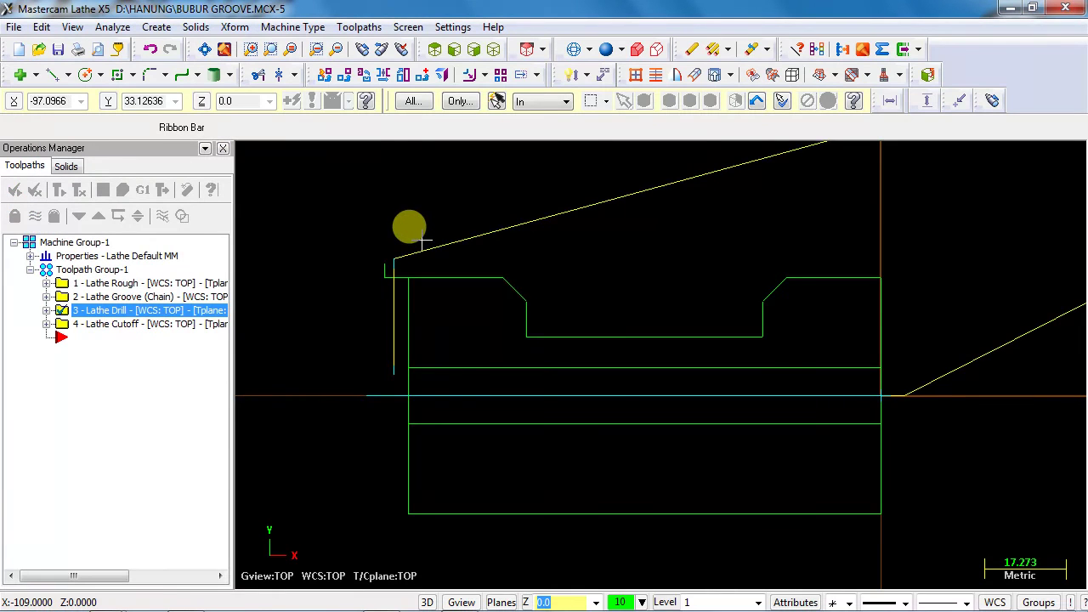
- Run a solid Verify simulation of all operations in Toolpath Group-1 from the isometric view, adjusting the playback speed during the cut
left_click(85, 271)
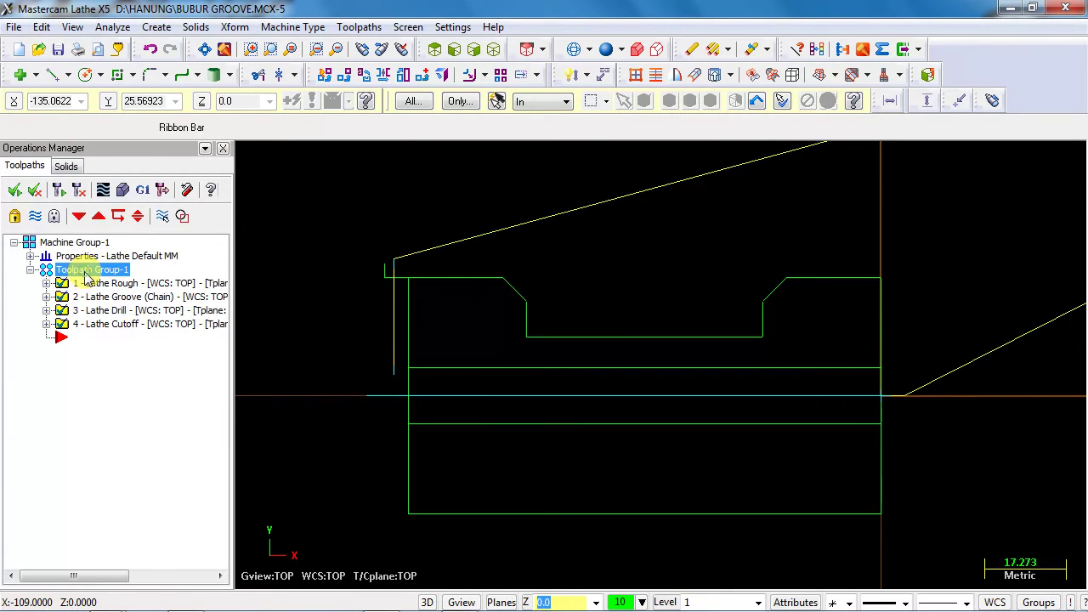
right_click(505, 224)
left_click(566, 432)
scroll(527, 391, "down", 4)
scroll(908, 354, "up", 1)
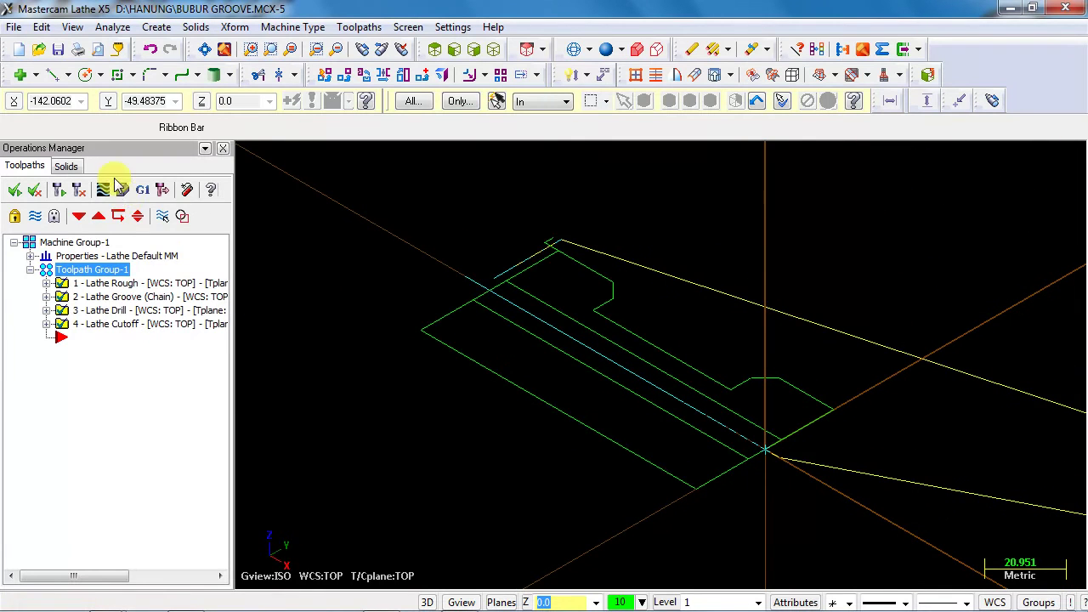
left_click(123, 190)
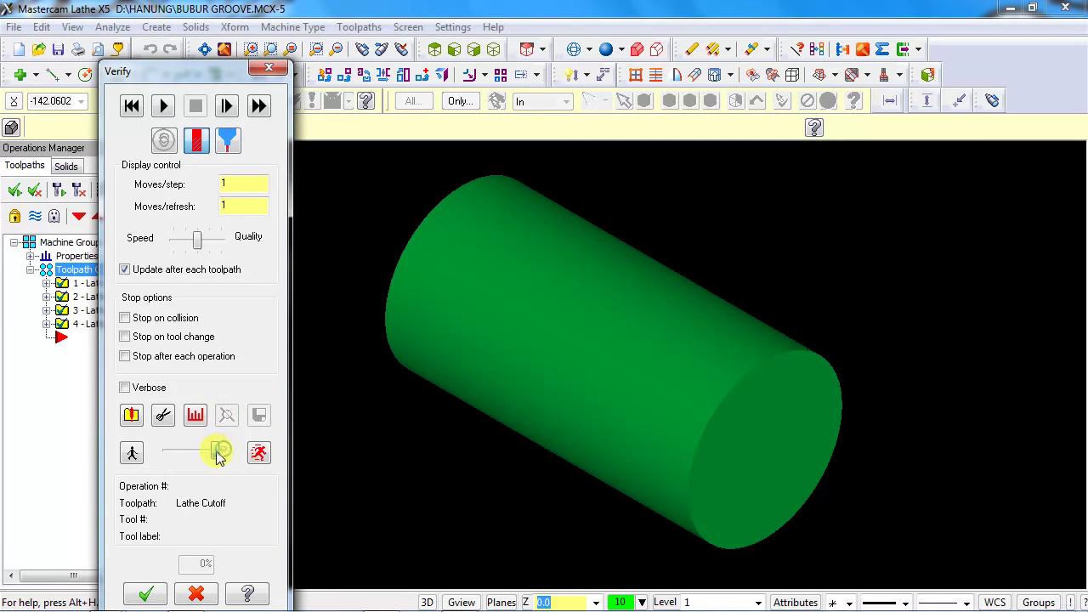
left_click(161, 108)
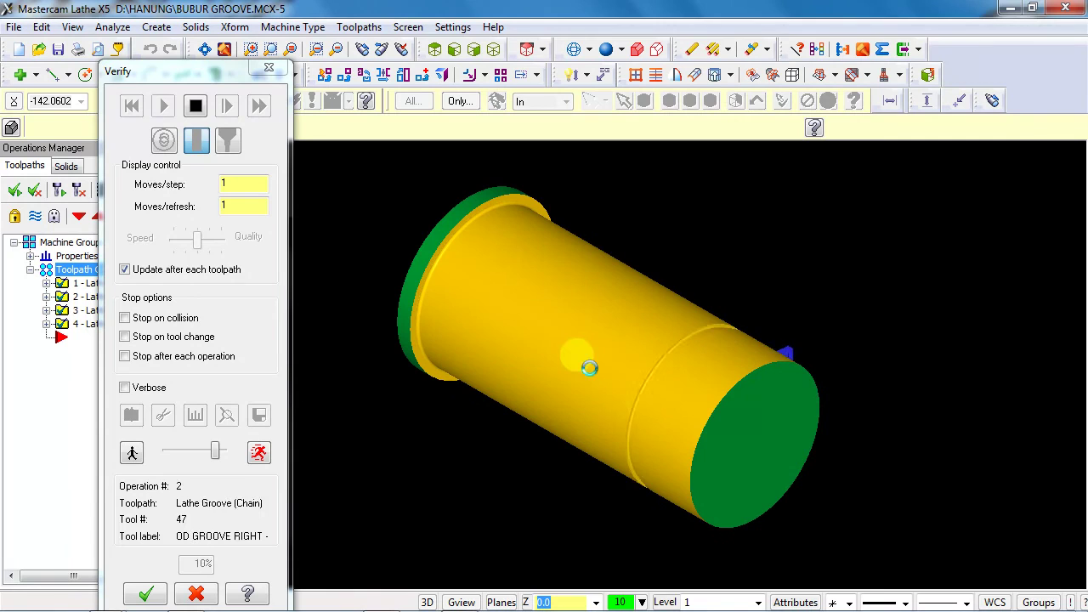
left_click_drag(217, 454, 224, 457)
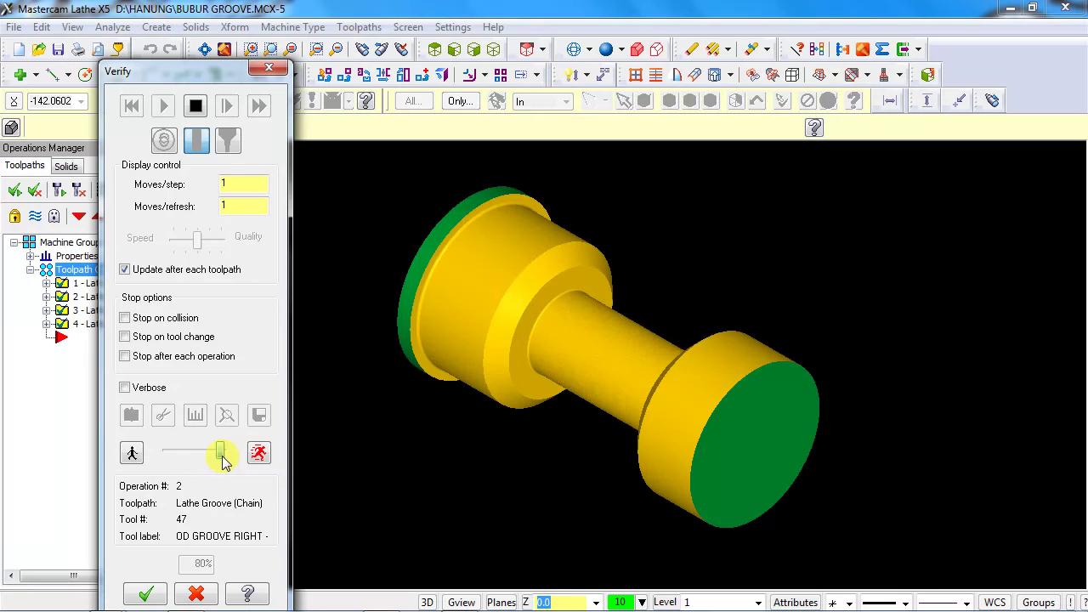
left_click_drag(220, 453, 213, 452)
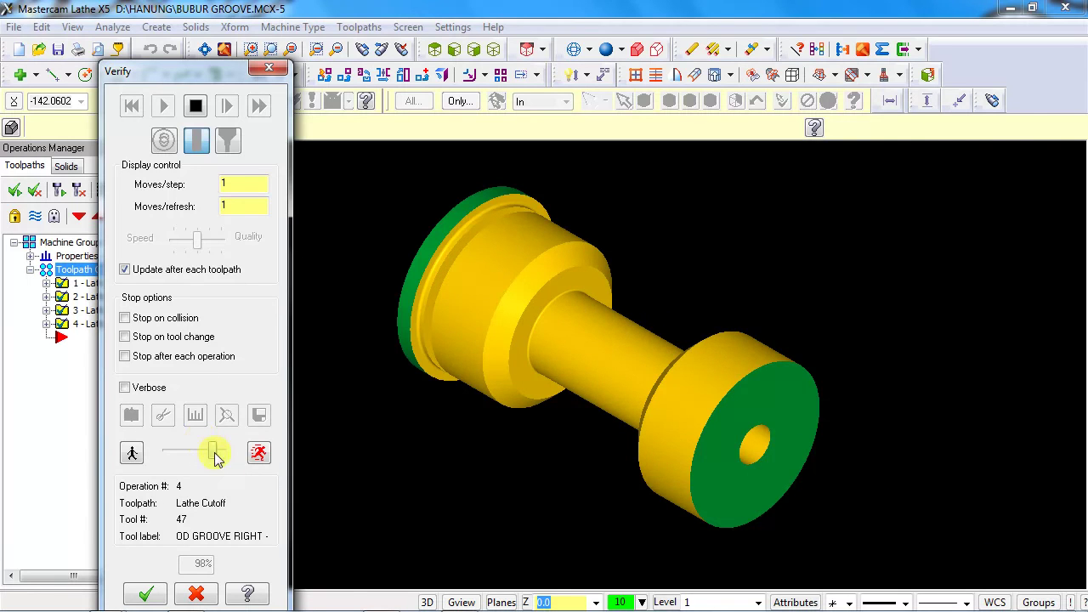
- Examine the simulated part from the side and the Top view, checking the groove profile and the cutoff gap at the far end
middle_click_drag(466, 376, 376, 332)
right_click(551, 270)
left_click(584, 357)
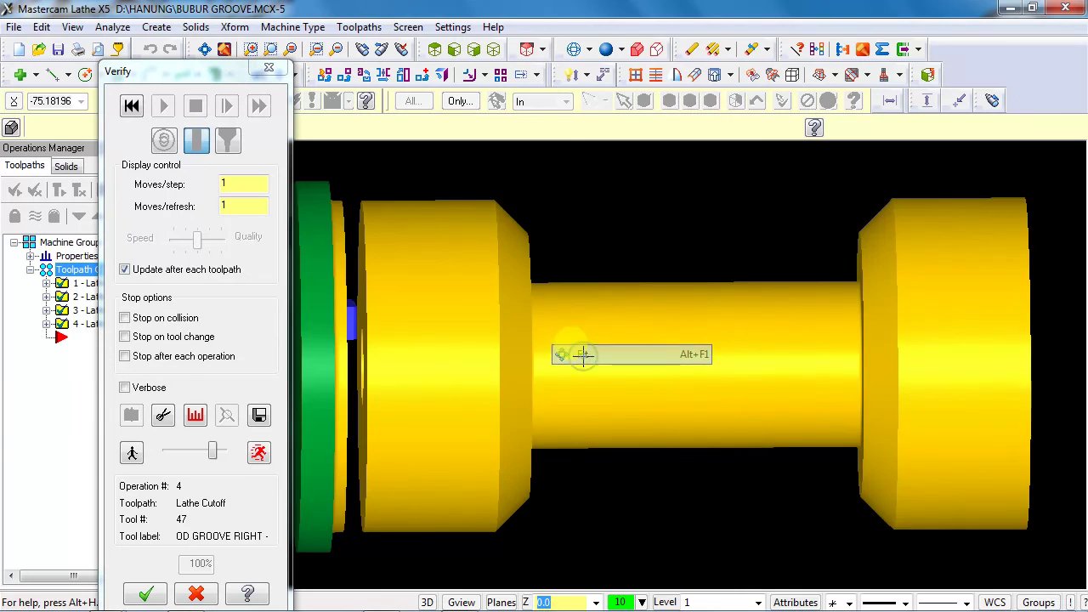
scroll(584, 357, "down", 4)
right_click(580, 235)
left_click(618, 377)
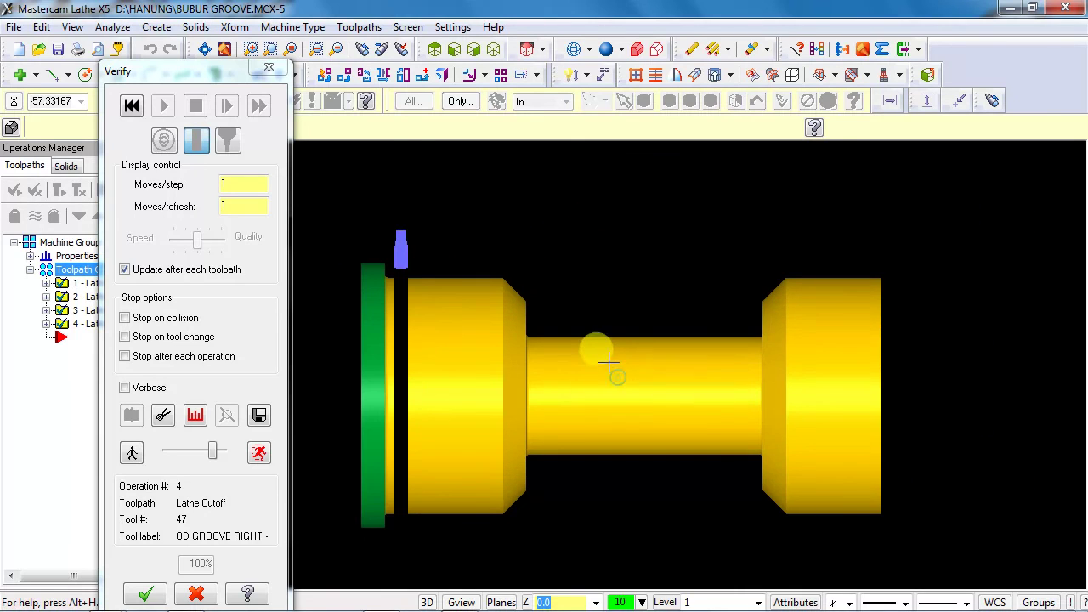
scroll(603, 364, "down", 1)
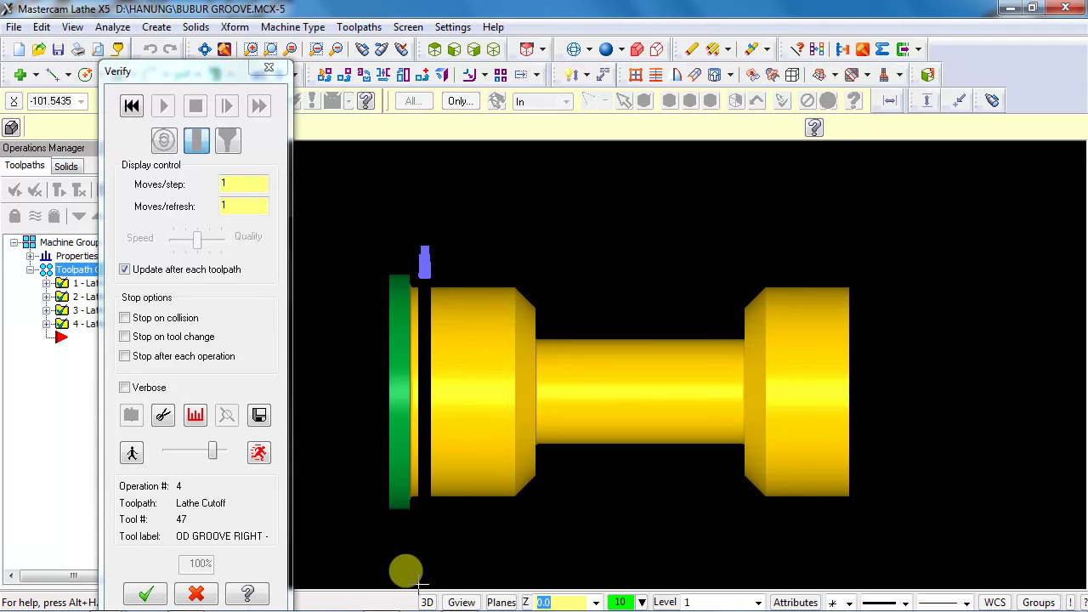
mouse_move(425, 606)
left_click(457, 602)
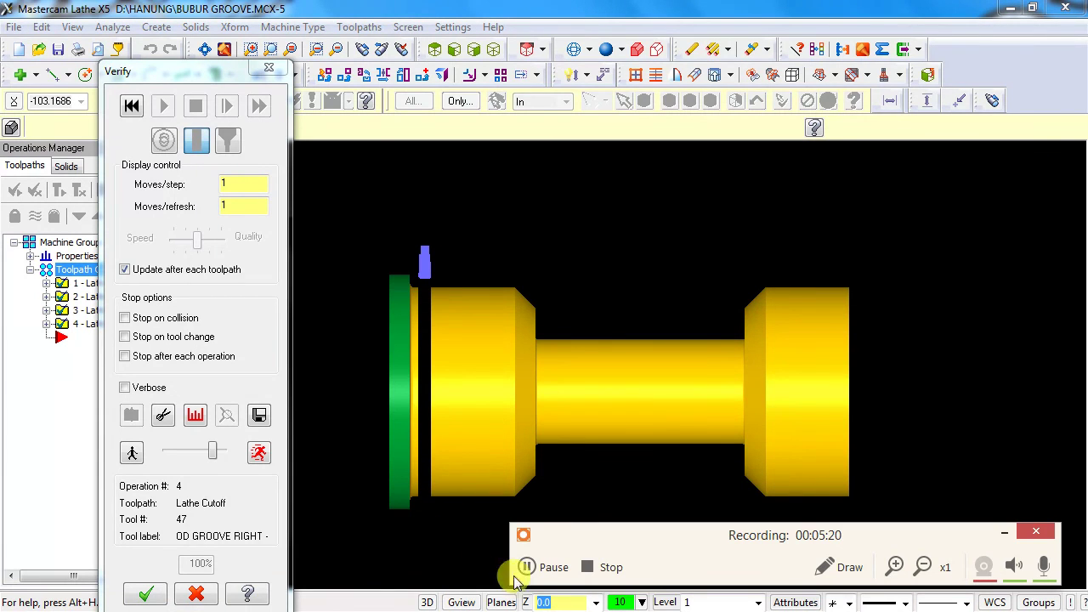